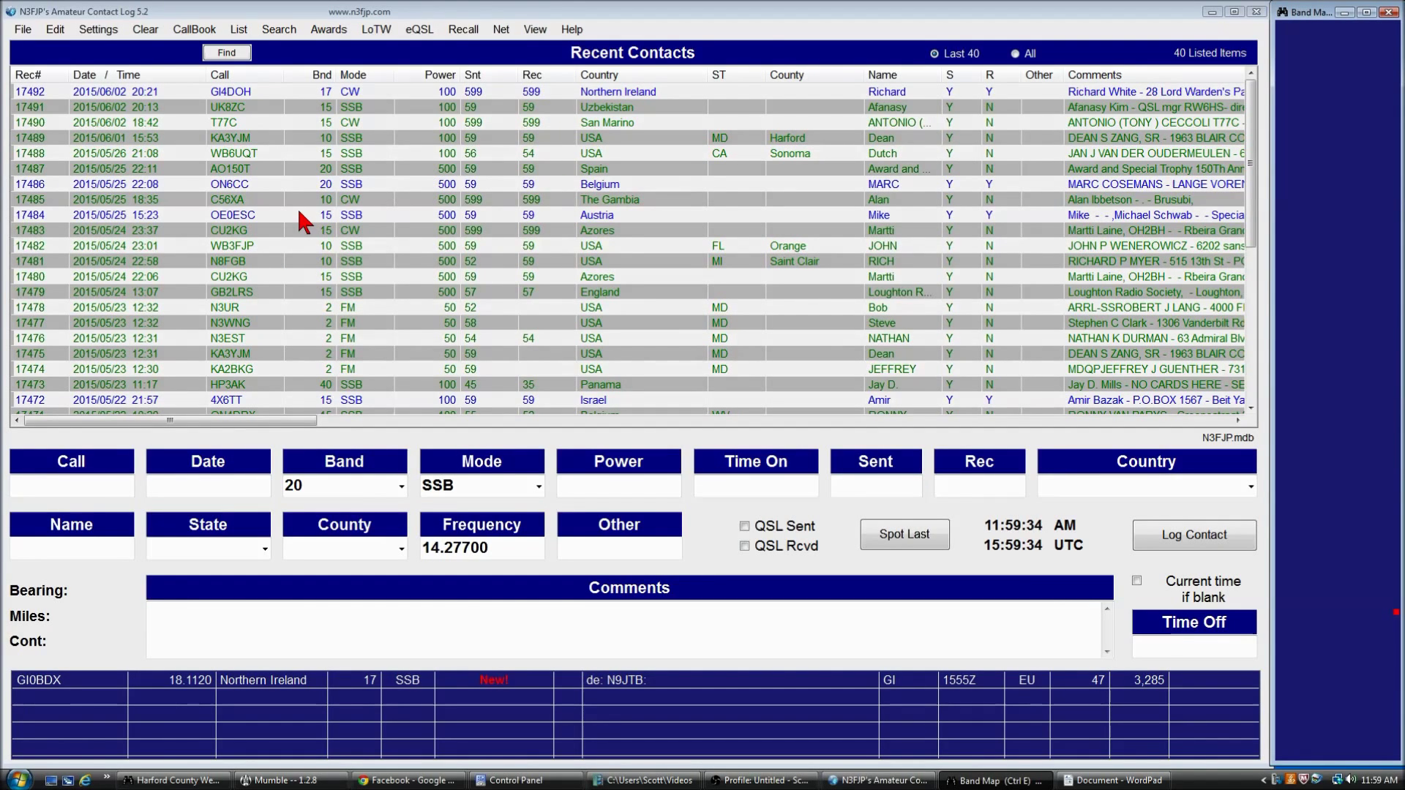
Step: Disable DX spotting in the DX Spotting setup and close the Band Map window
{"action": "left_click", "coordinate": [101, 37]}
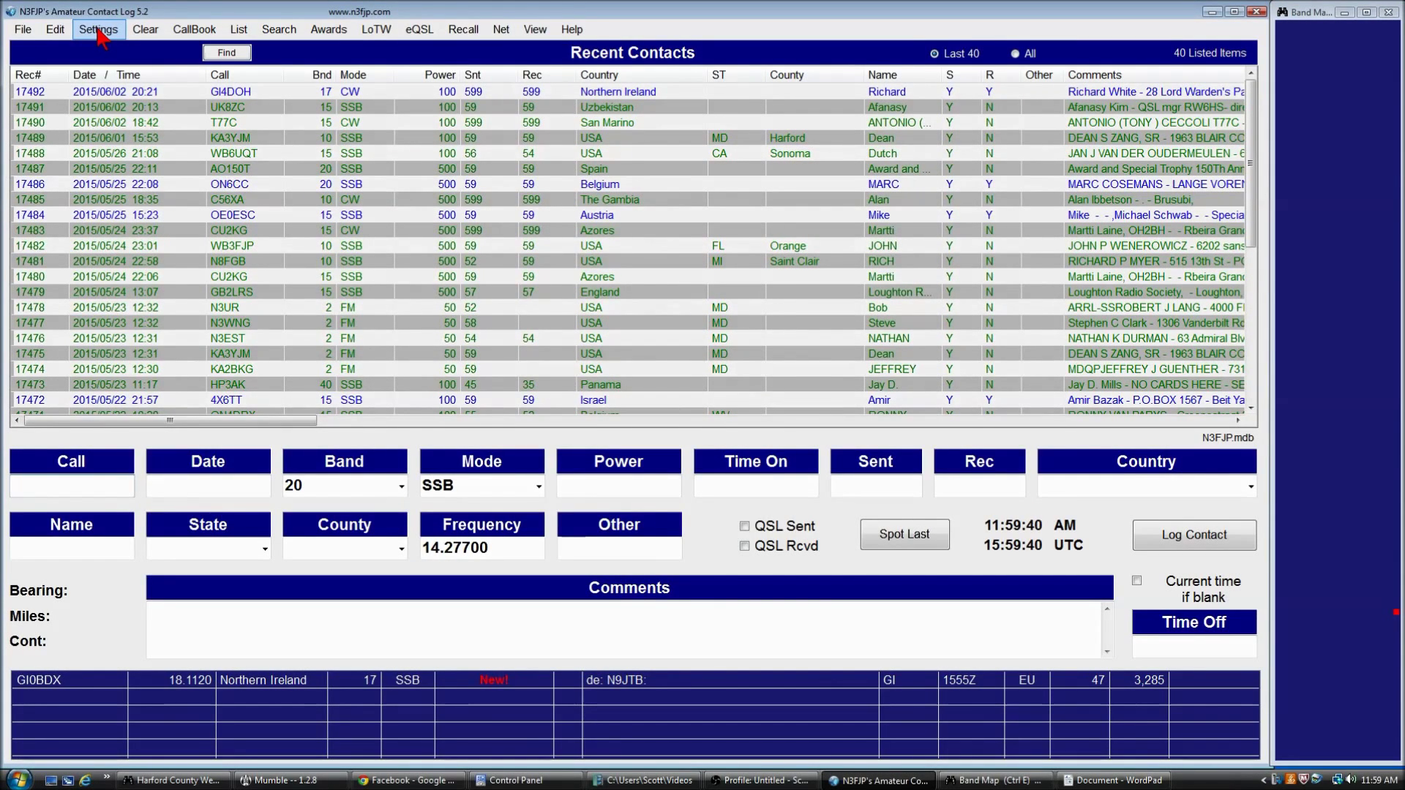
{"action": "left_click", "coordinate": [98, 32]}
{"action": "left_click", "coordinate": [132, 238]}
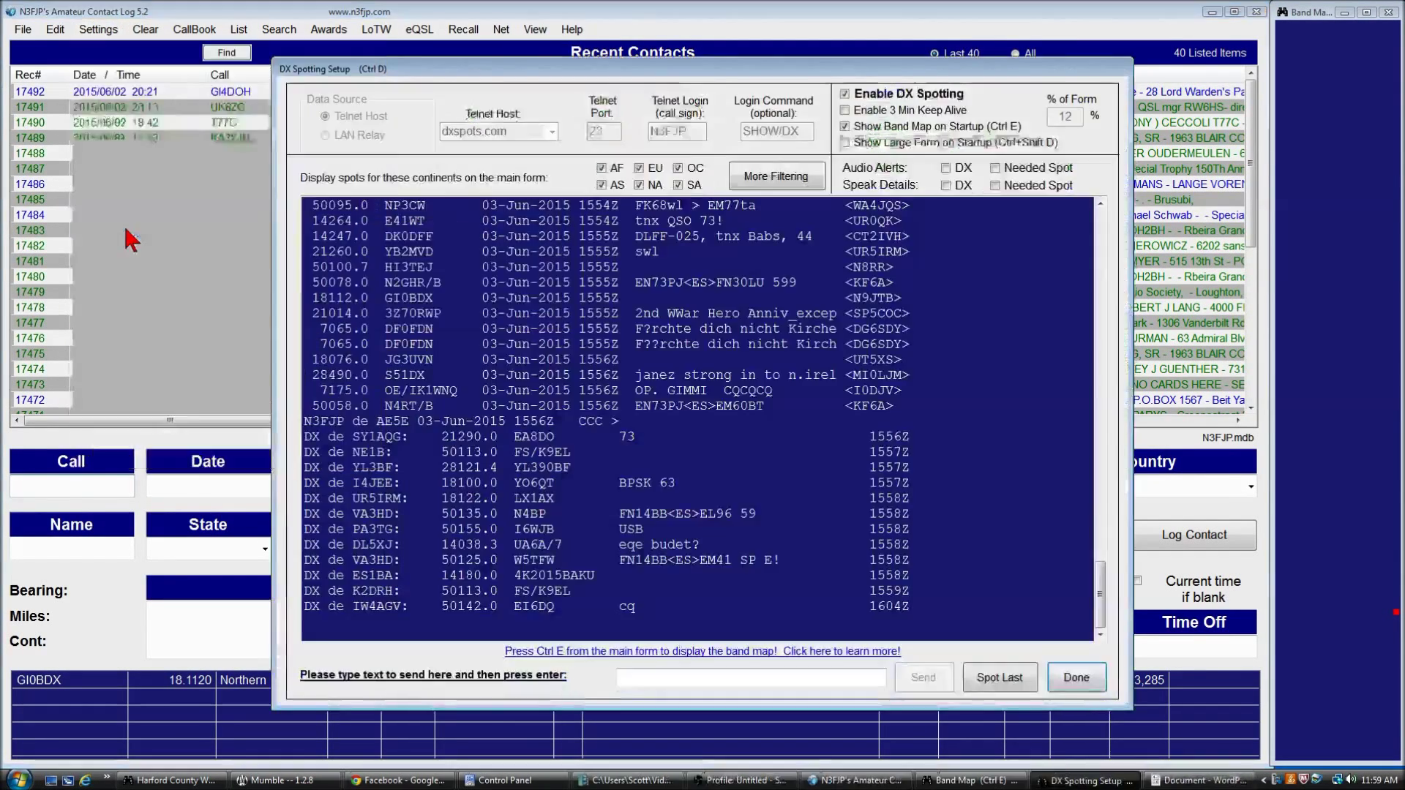
{"action": "left_click", "coordinate": [886, 99]}
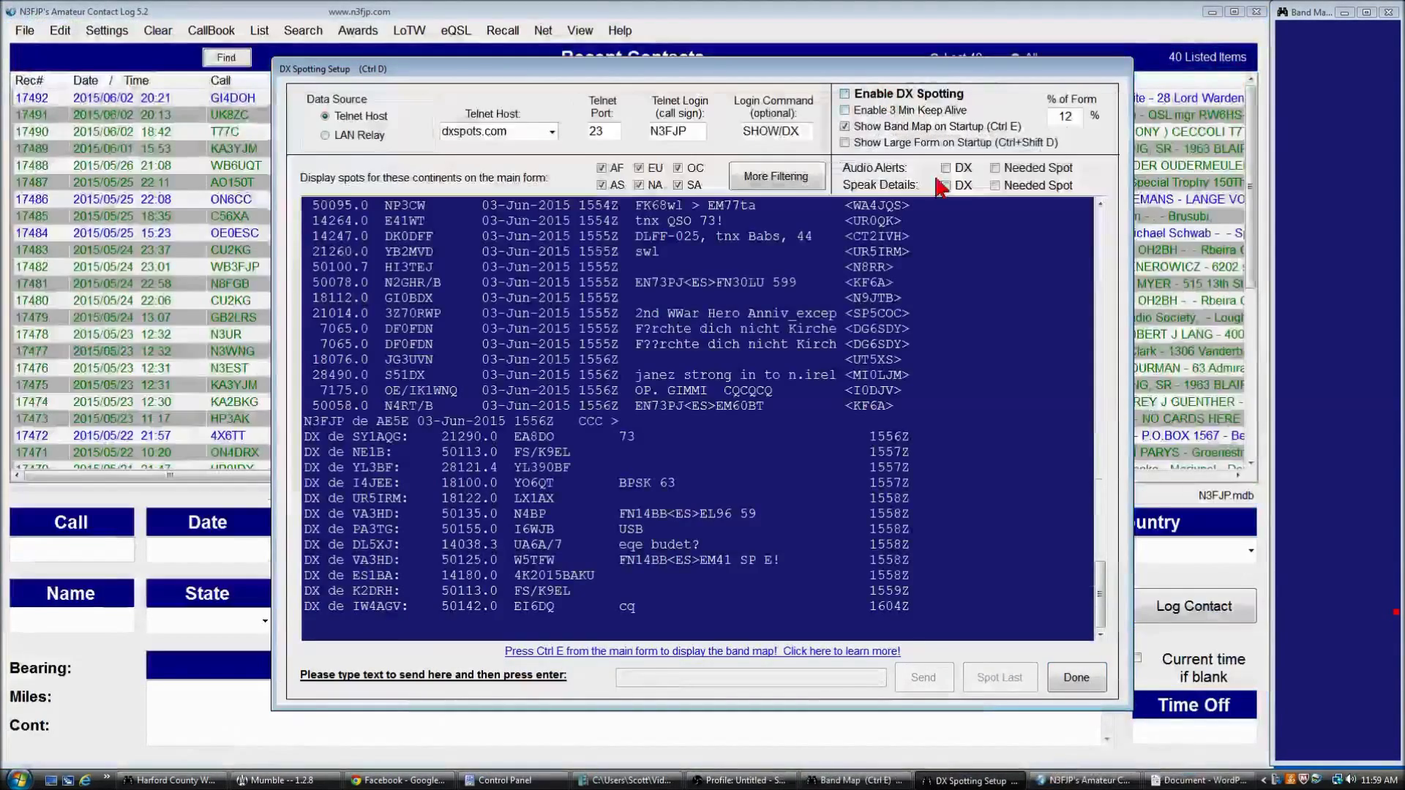
{"action": "left_click", "coordinate": [1083, 681]}
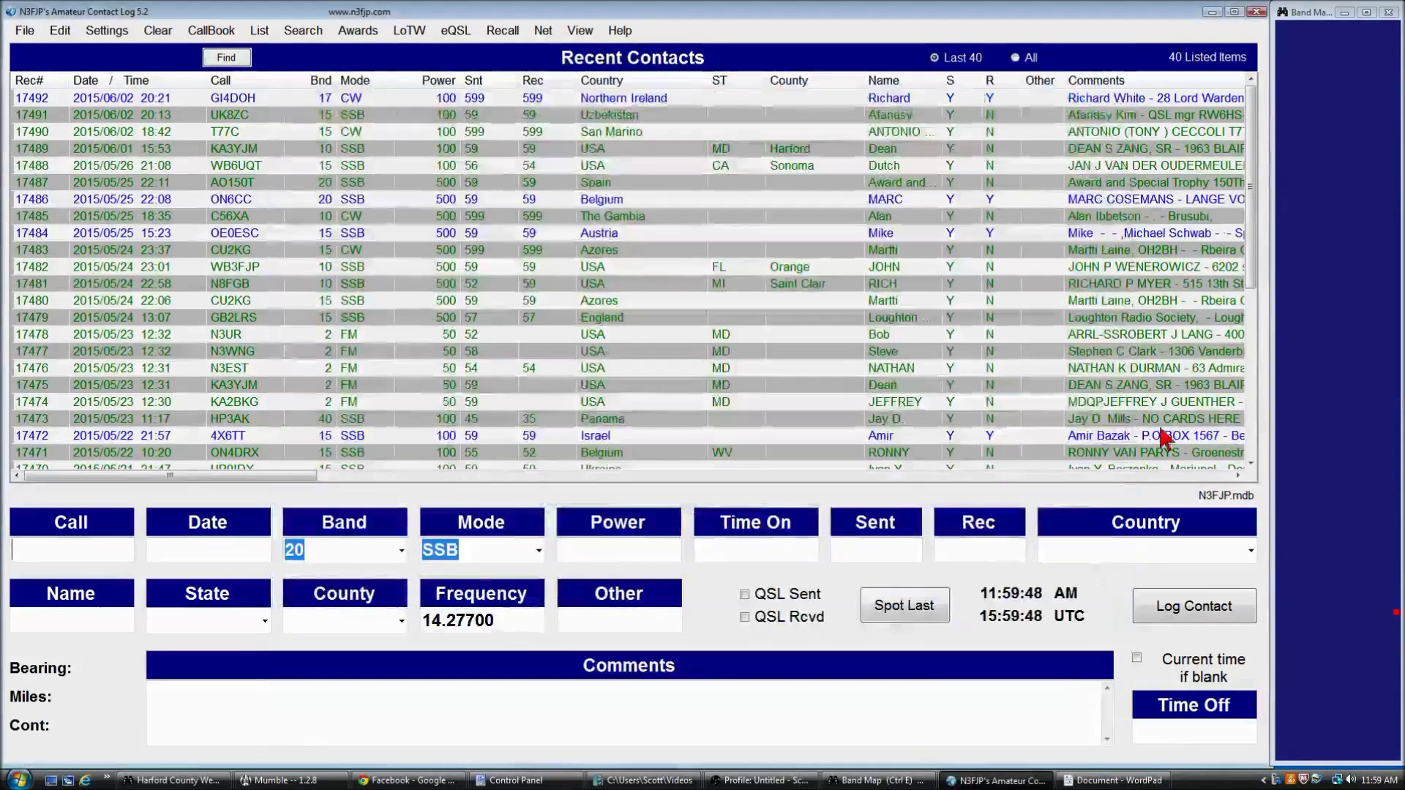
{"action": "left_click", "coordinate": [1387, 13]}
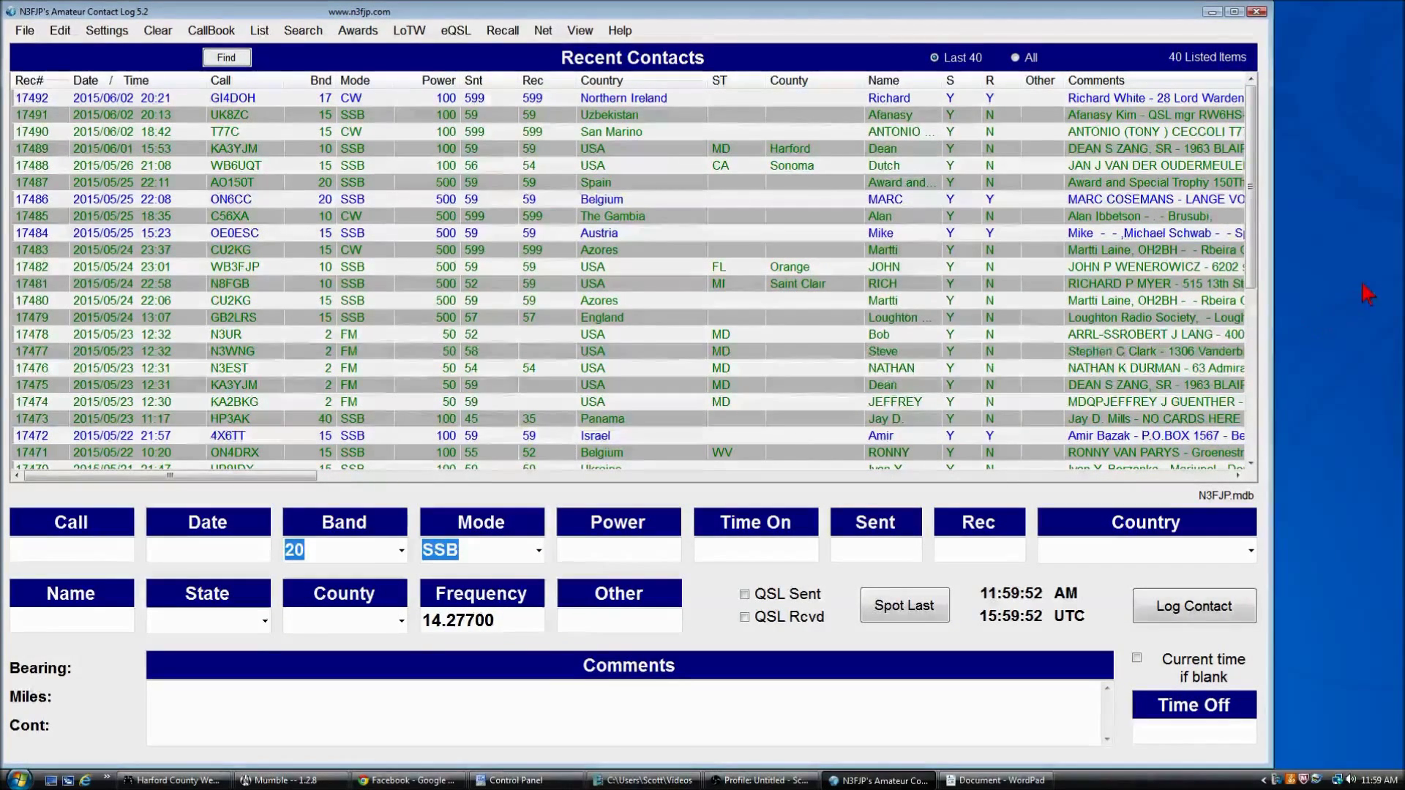
Step: Start editing the displayed fields, accept resetting the main form to 100% size, and restart the logging program
{"action": "left_click", "coordinate": [106, 33]}
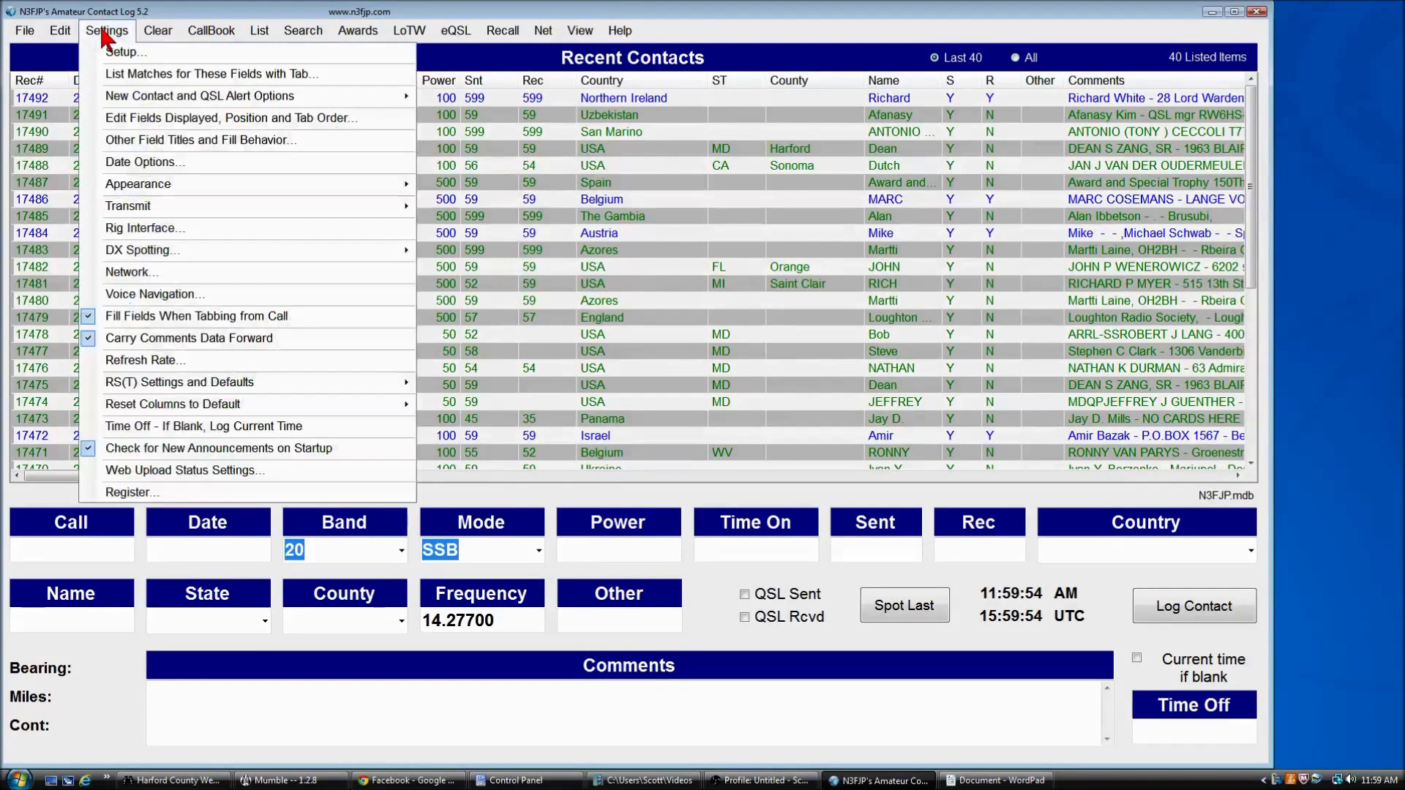
{"action": "left_click", "coordinate": [129, 121]}
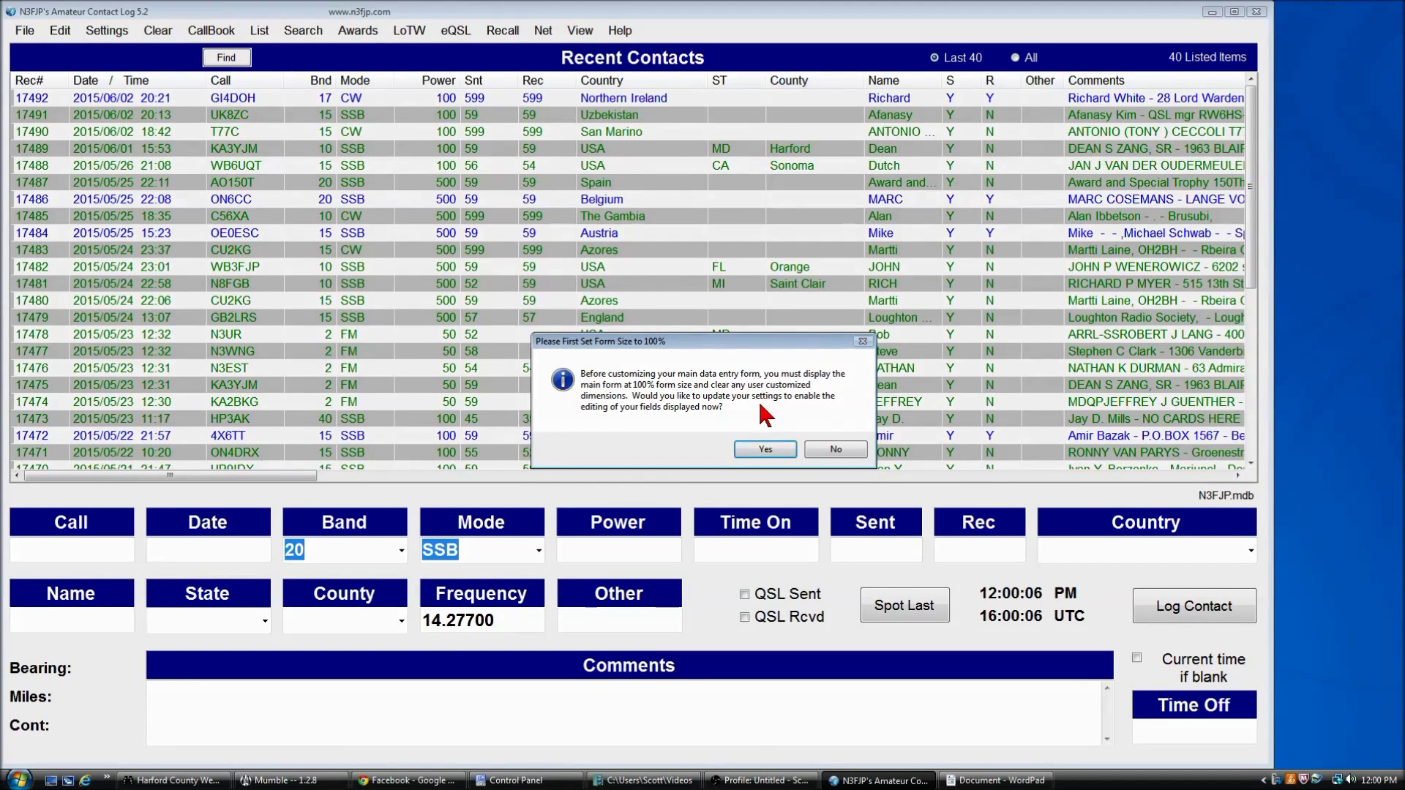
{"action": "left_click", "coordinate": [755, 451]}
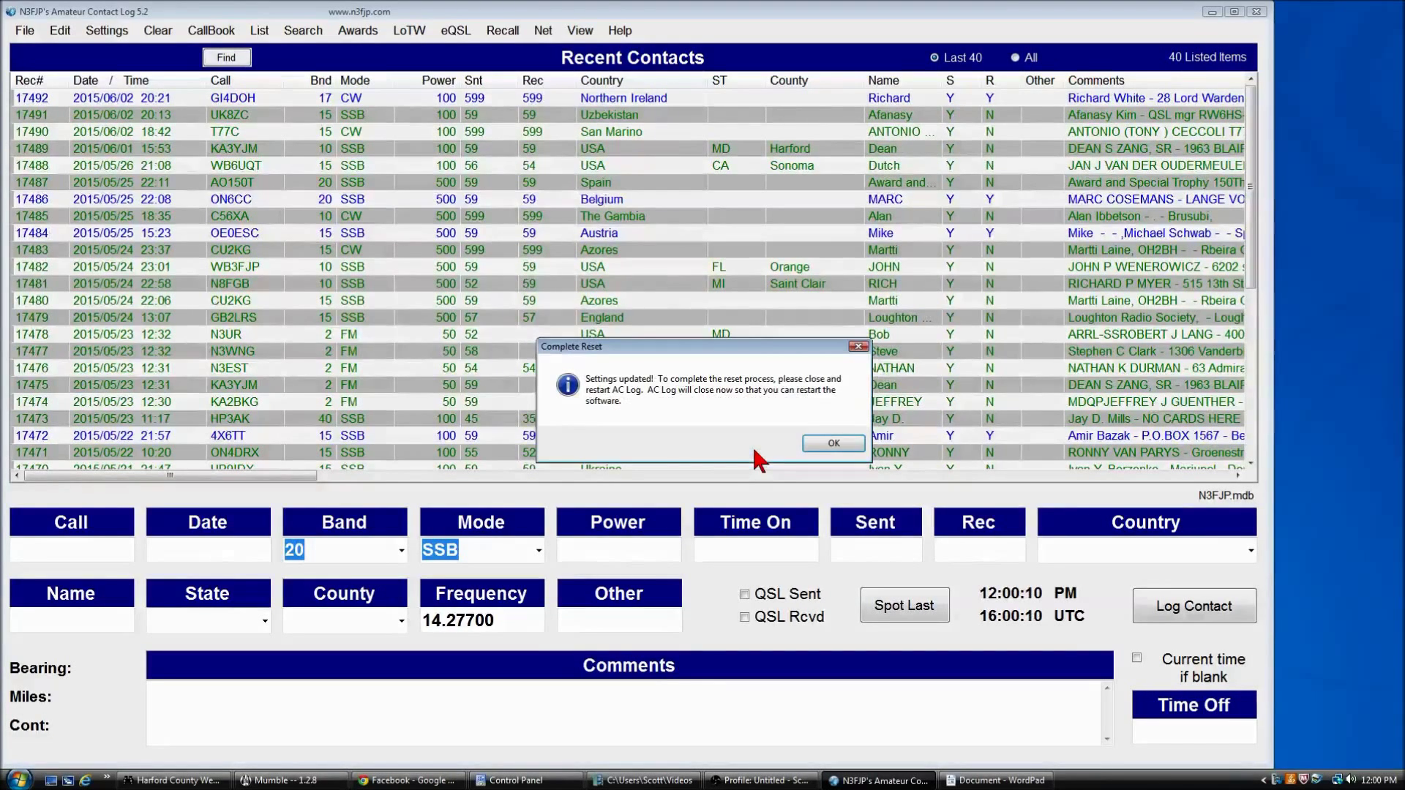
{"action": "left_click", "coordinate": [838, 441]}
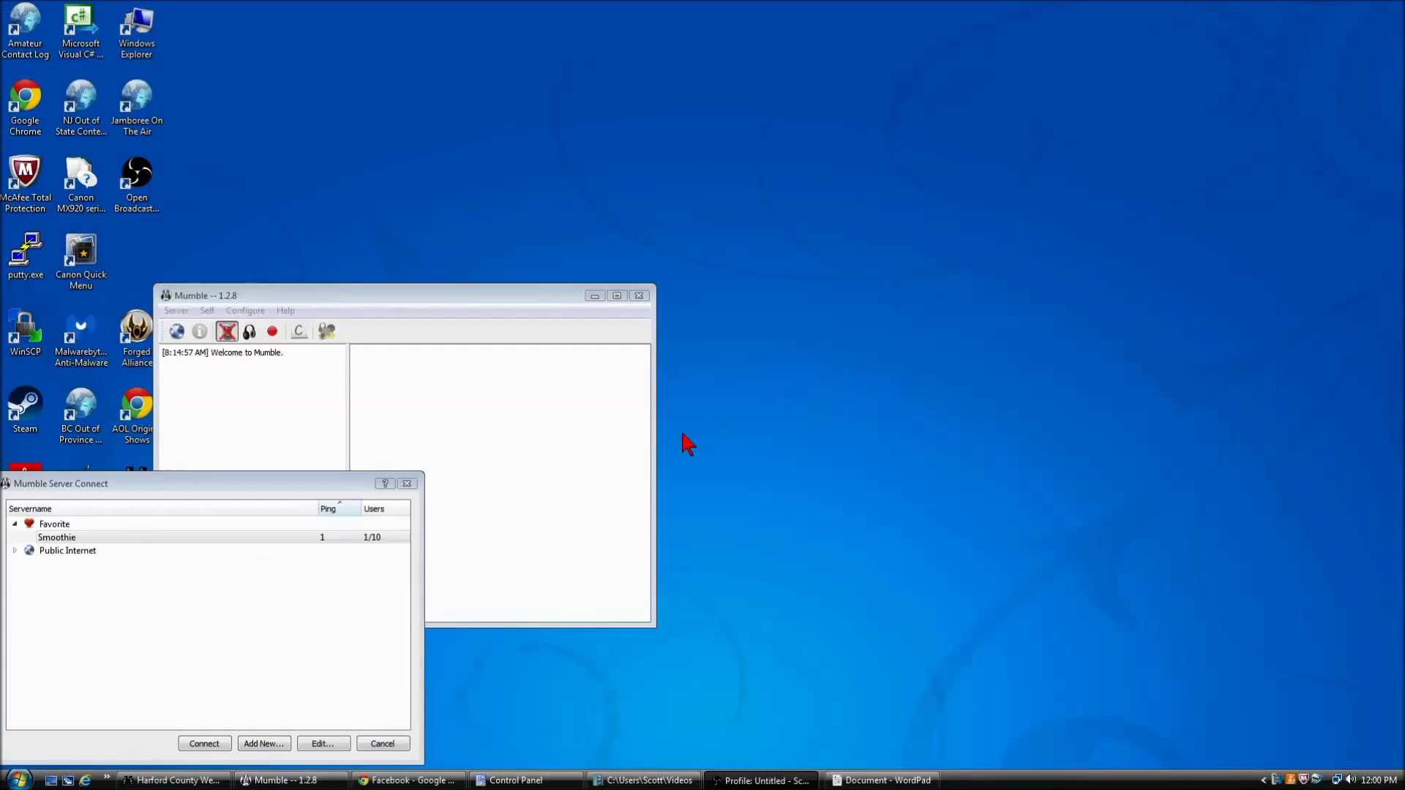
{"action": "left_click", "coordinate": [20, 780]}
{"action": "left_click", "coordinate": [73, 548]}
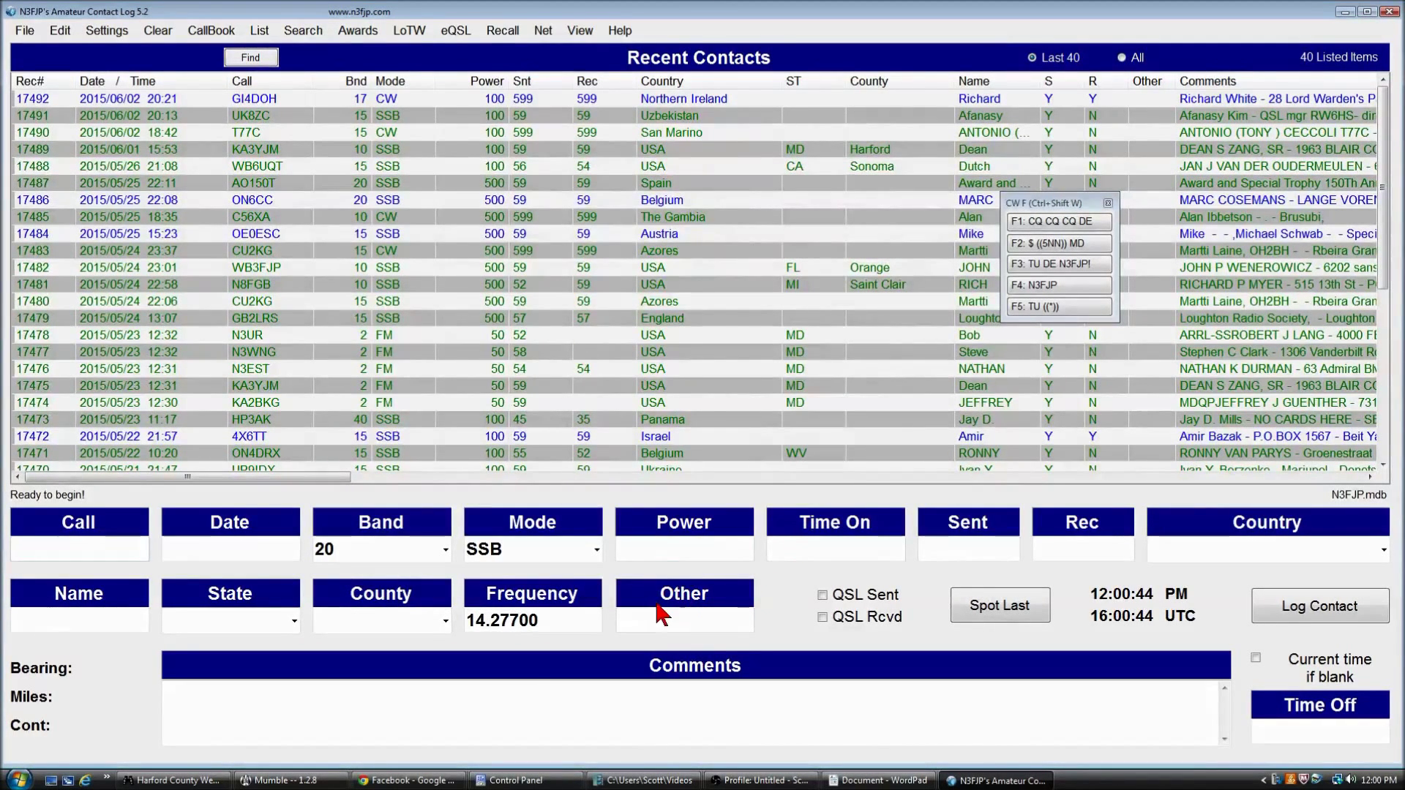
Step: Open the editor for displayed fields and turn the Date field's main form visibility off and back on
{"action": "left_click", "coordinate": [103, 33]}
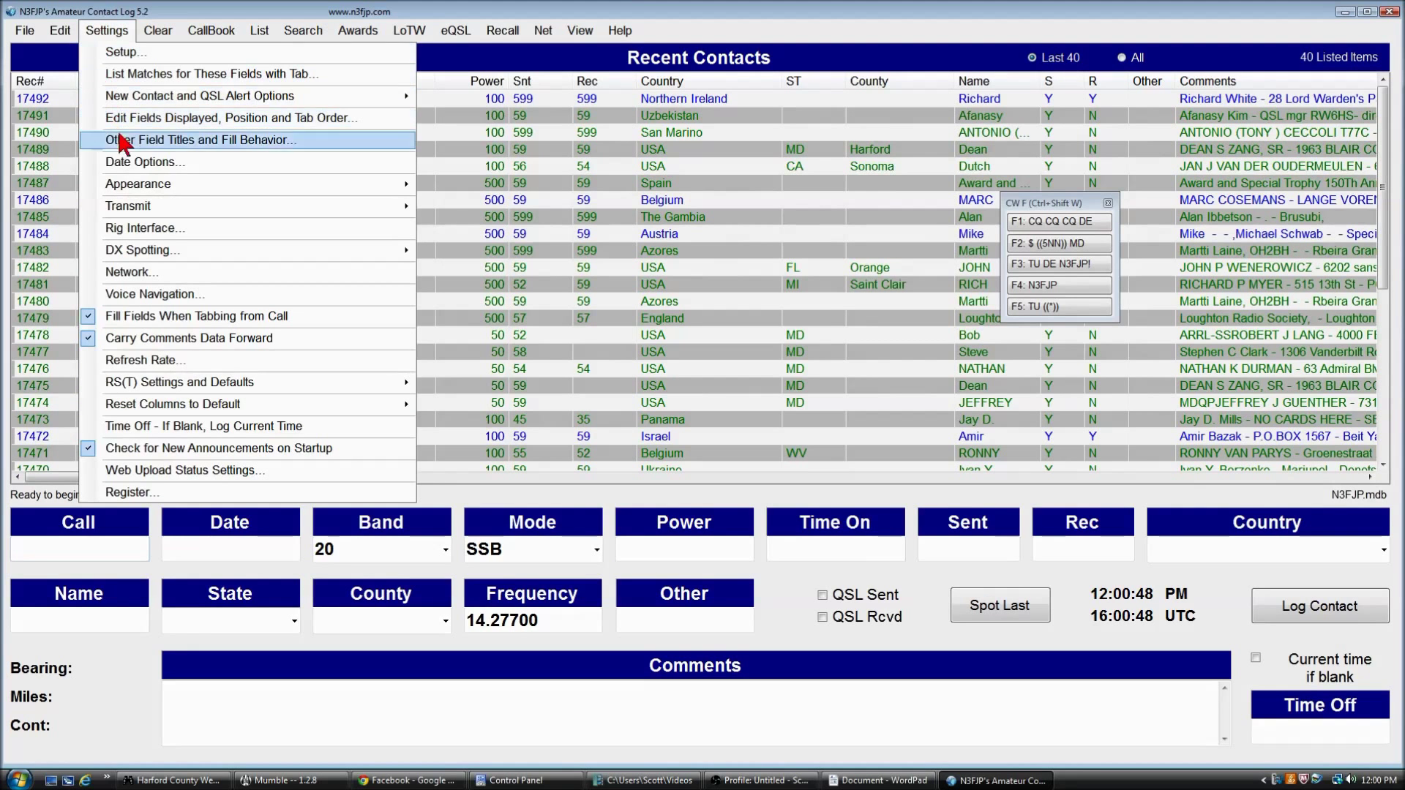
{"action": "left_click", "coordinate": [156, 119]}
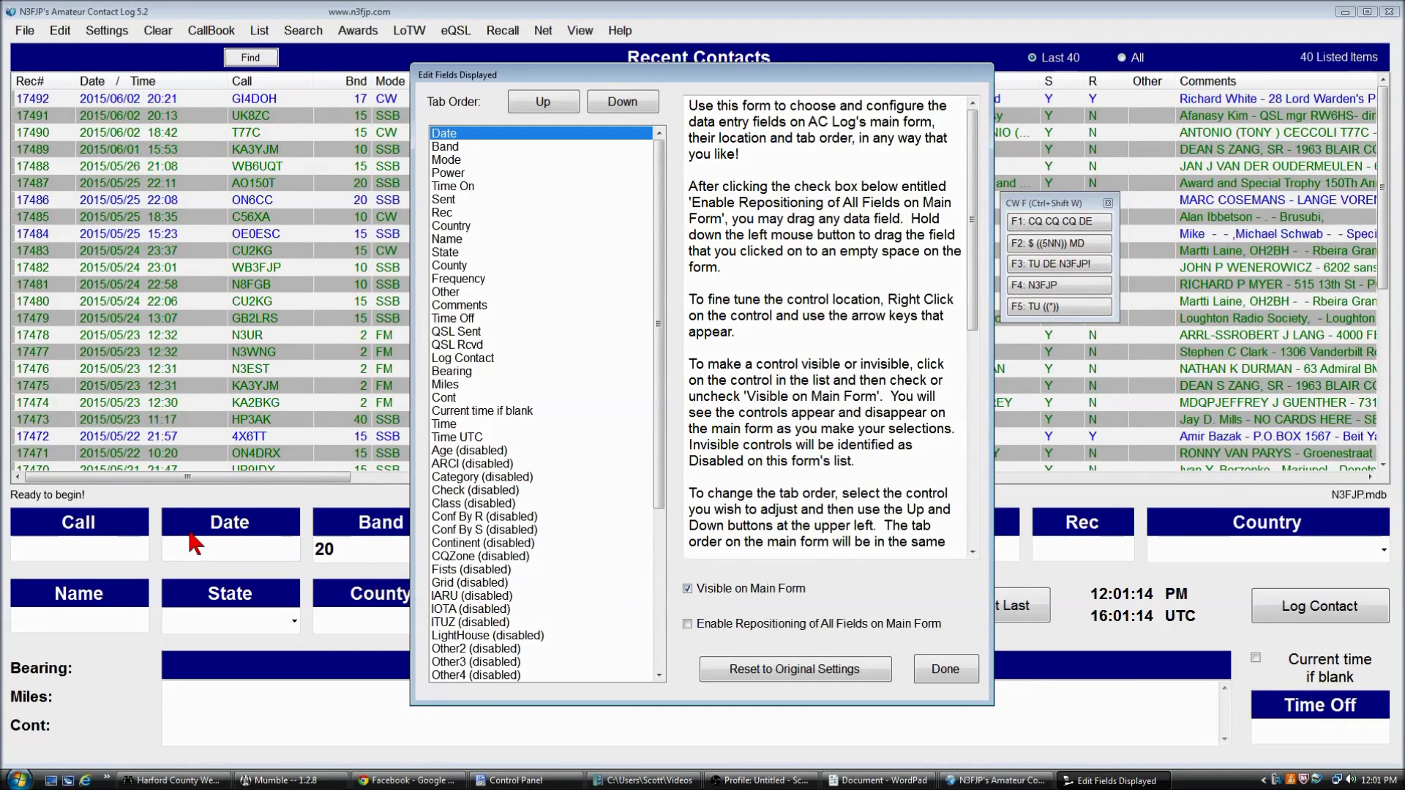
{"action": "left_click", "coordinate": [729, 590]}
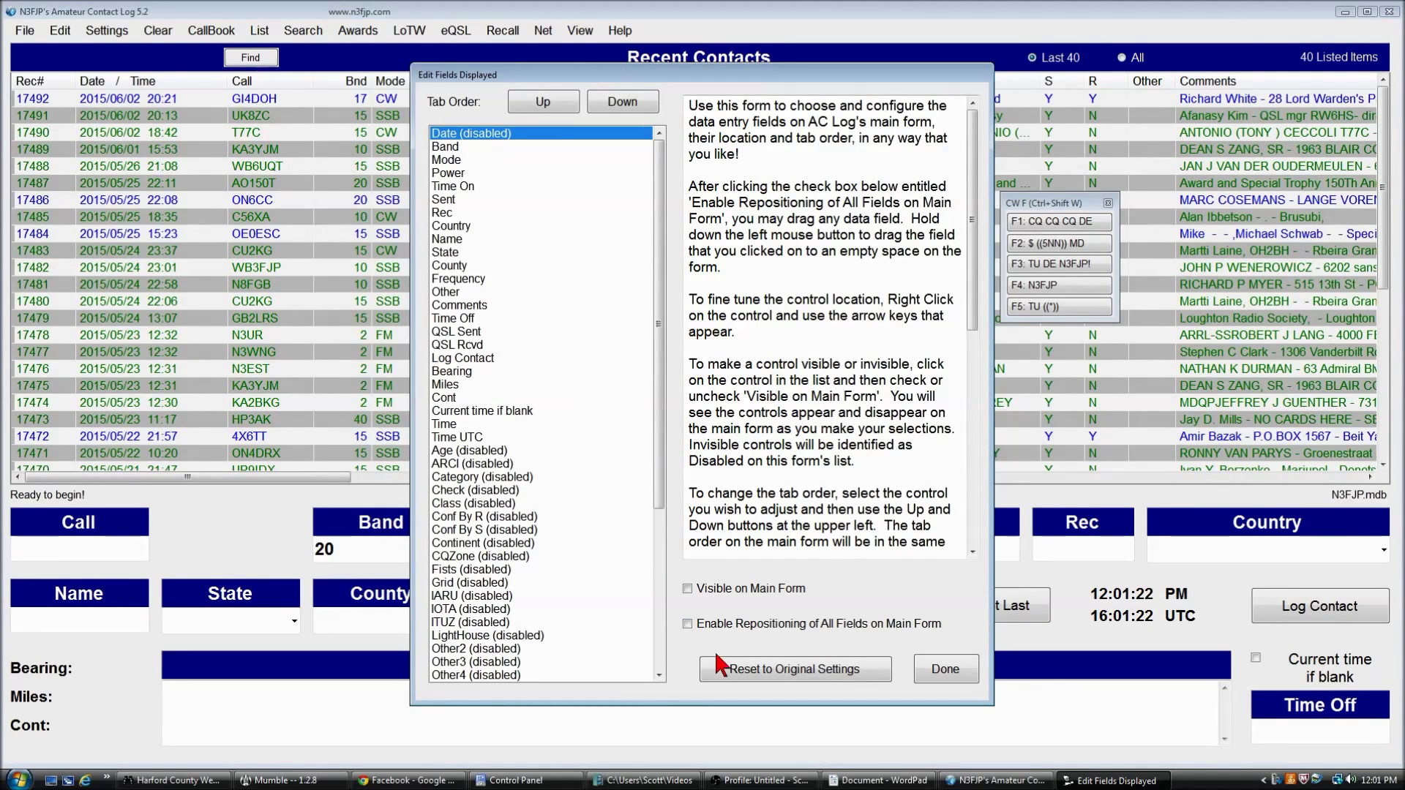
{"action": "left_click", "coordinate": [731, 589]}
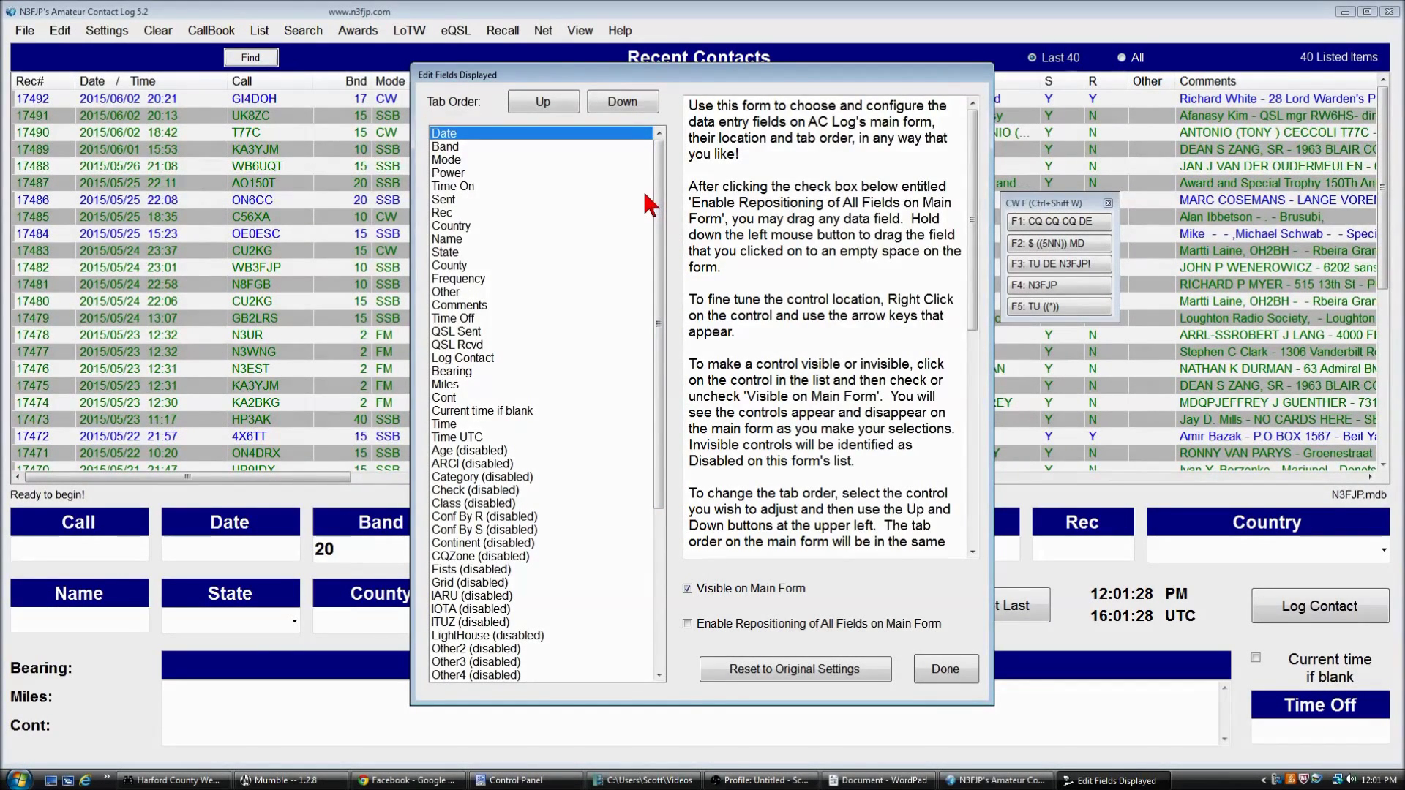
Step: Move the Edit Fields Displayed window aside and hide the Other field from the main form
{"action": "left_click", "coordinate": [448, 292]}
{"action": "left_click_drag", "start_coordinate": [572, 69], "coordinate": [925, 76]}
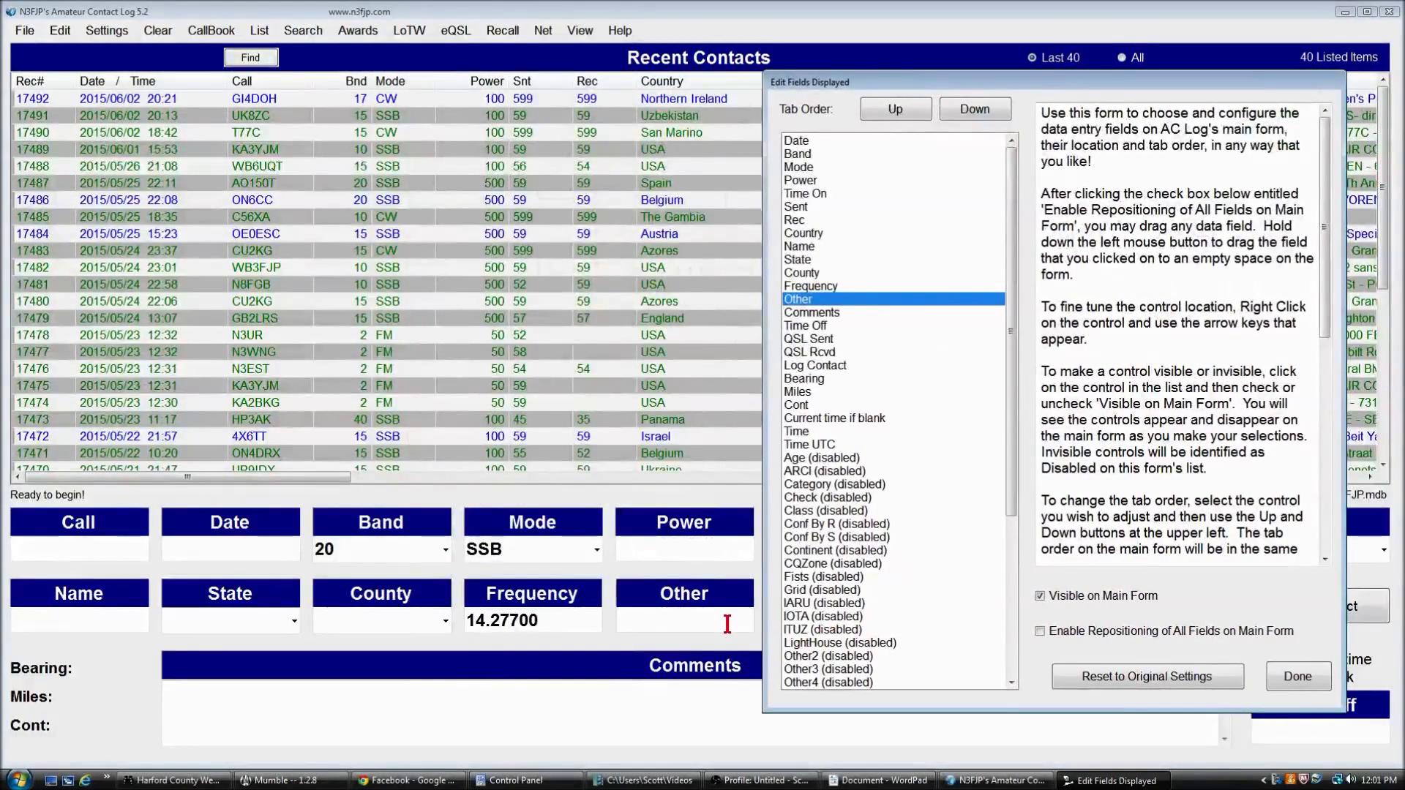
{"action": "left_click", "coordinate": [1097, 597]}
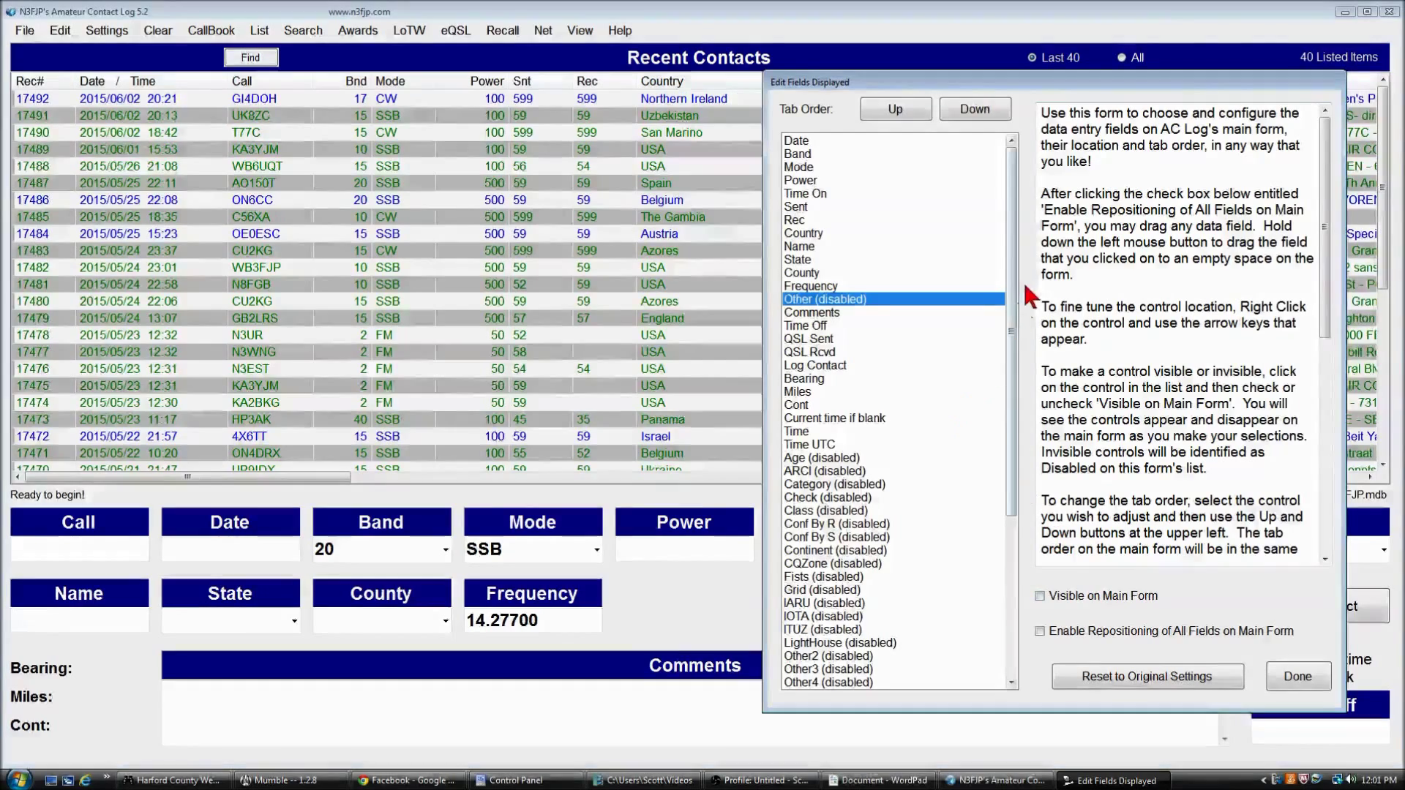
Step: Make the Grid field visible on the main form and move the editor window clear of it
{"action": "left_click_drag", "start_coordinate": [1009, 208], "coordinate": [1019, 240]}
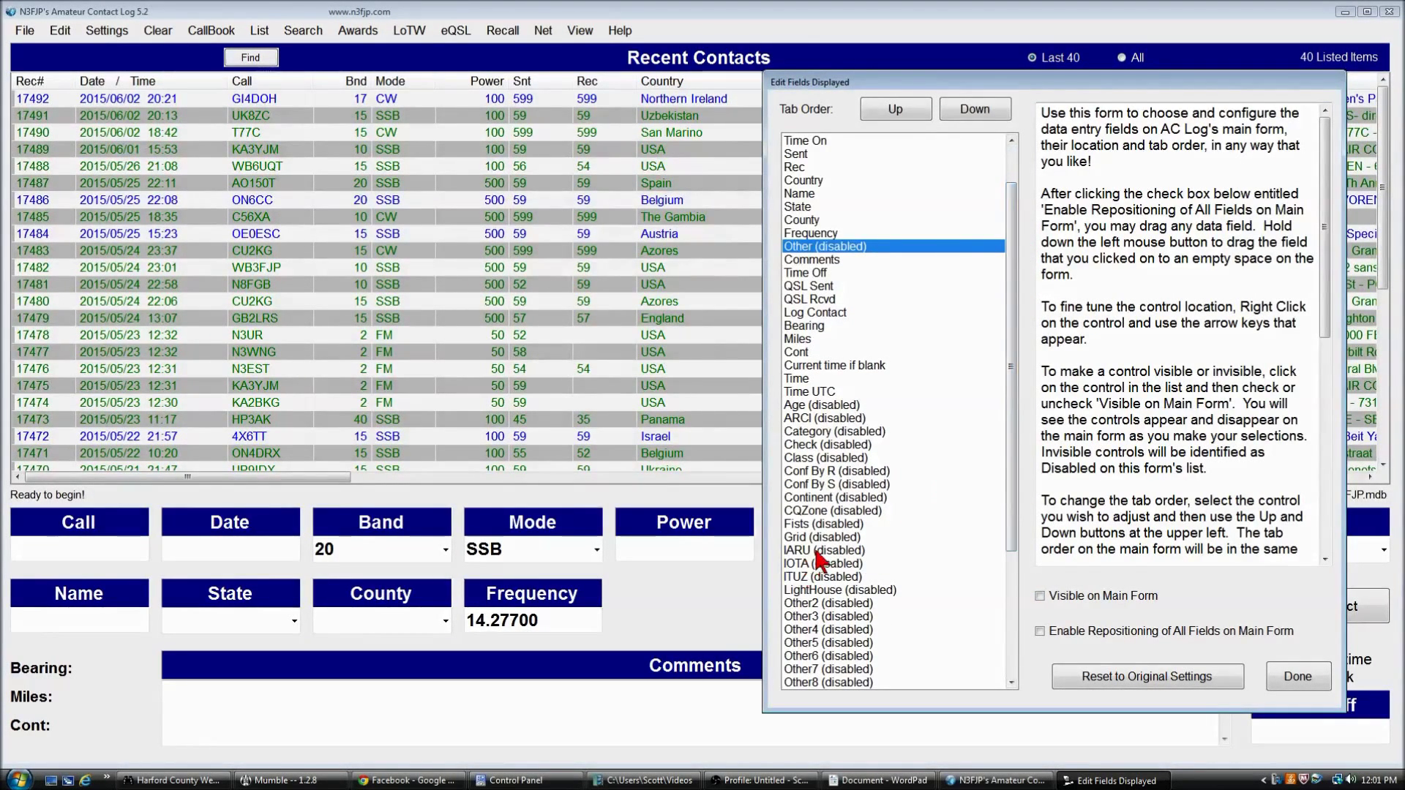
{"action": "left_click", "coordinate": [834, 540]}
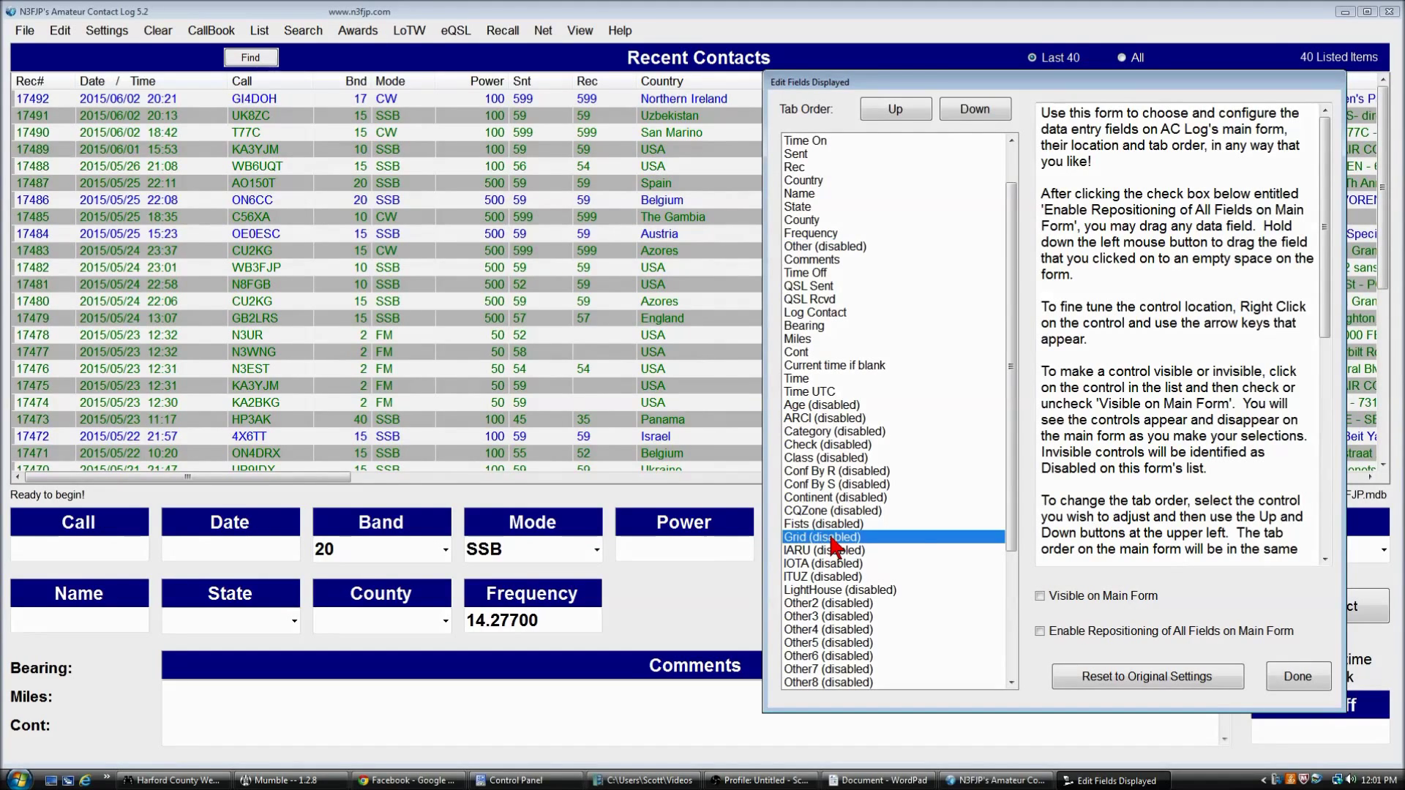
{"action": "left_click", "coordinate": [1096, 600]}
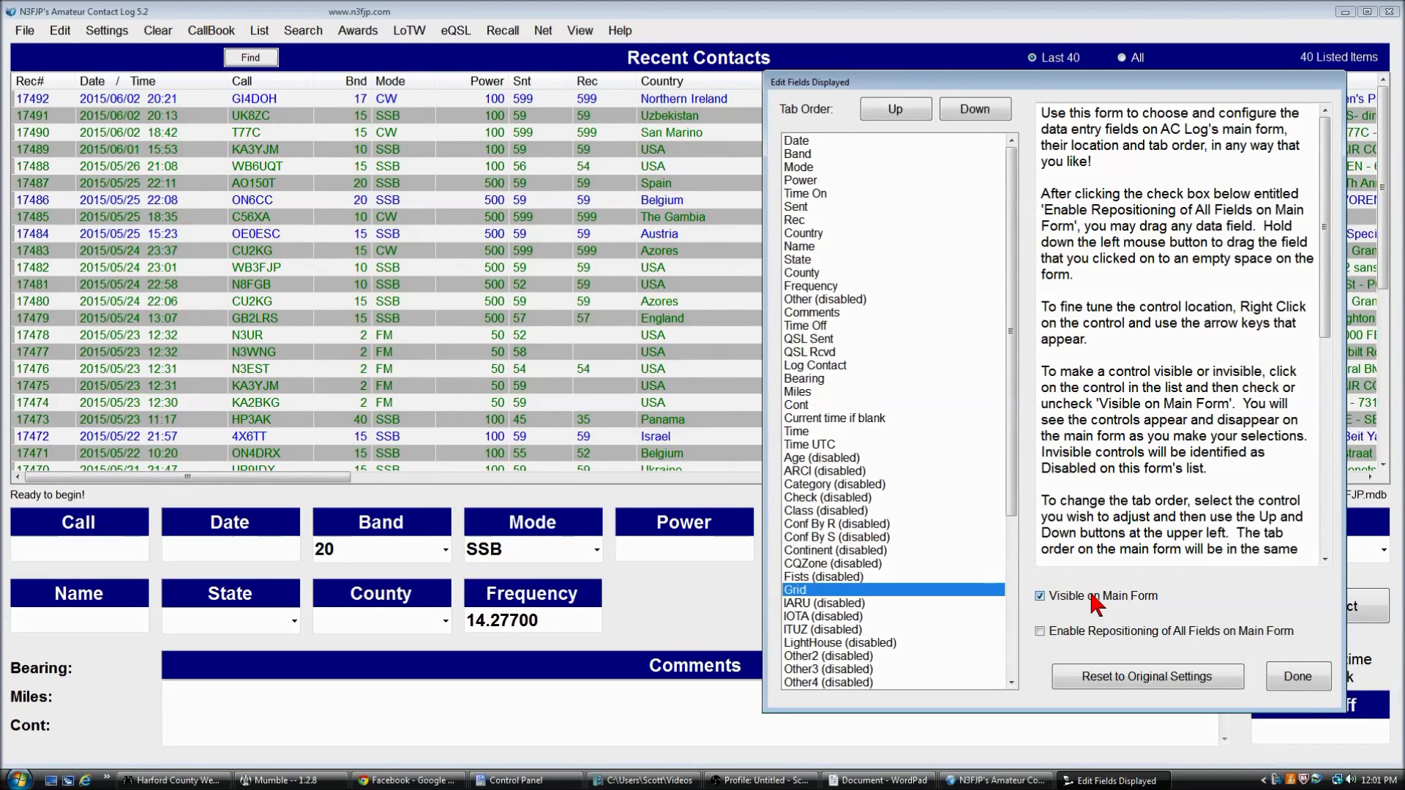
{"action": "left_click_drag", "start_coordinate": [1044, 94], "coordinate": [1069, 198]}
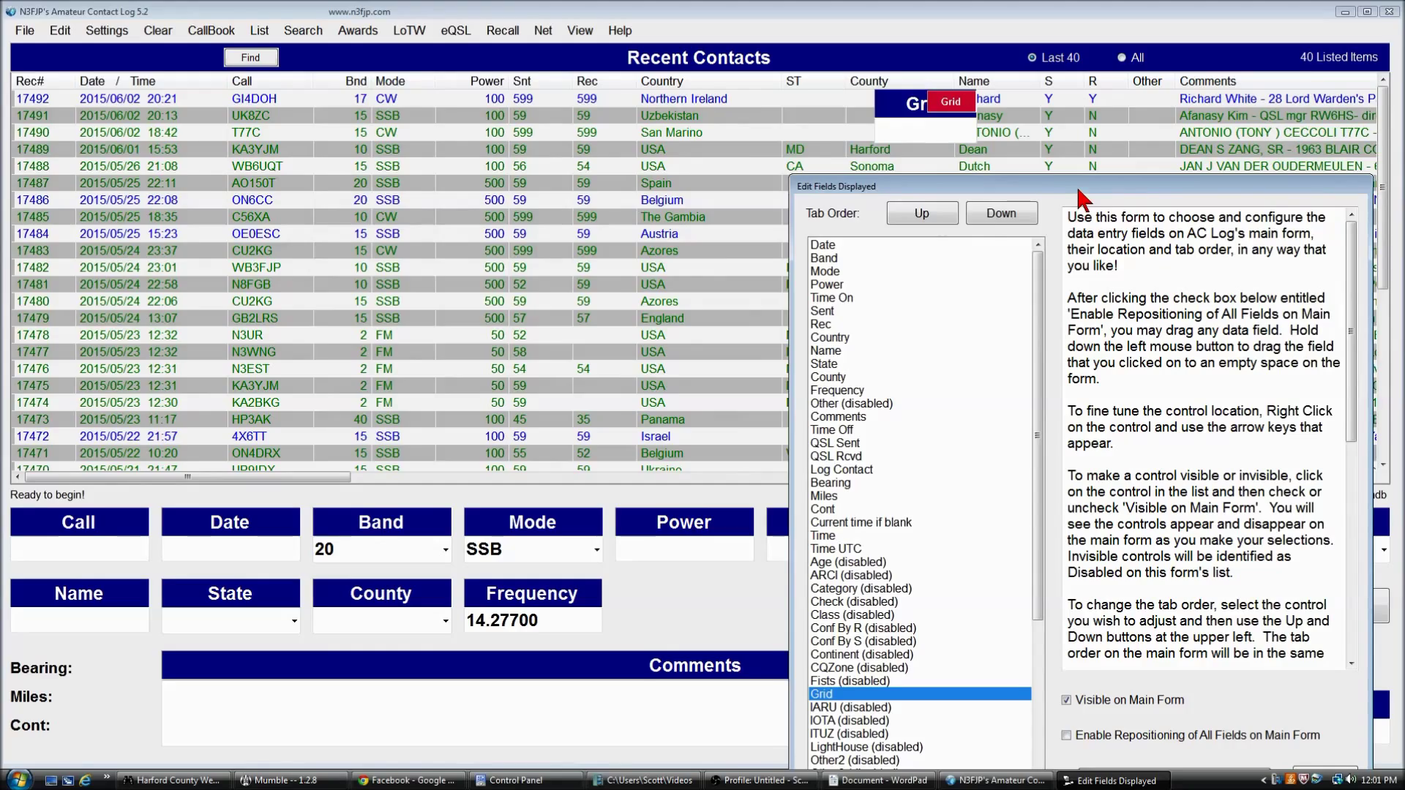
{"action": "left_click_drag", "start_coordinate": [1078, 189], "coordinate": [439, 95]}
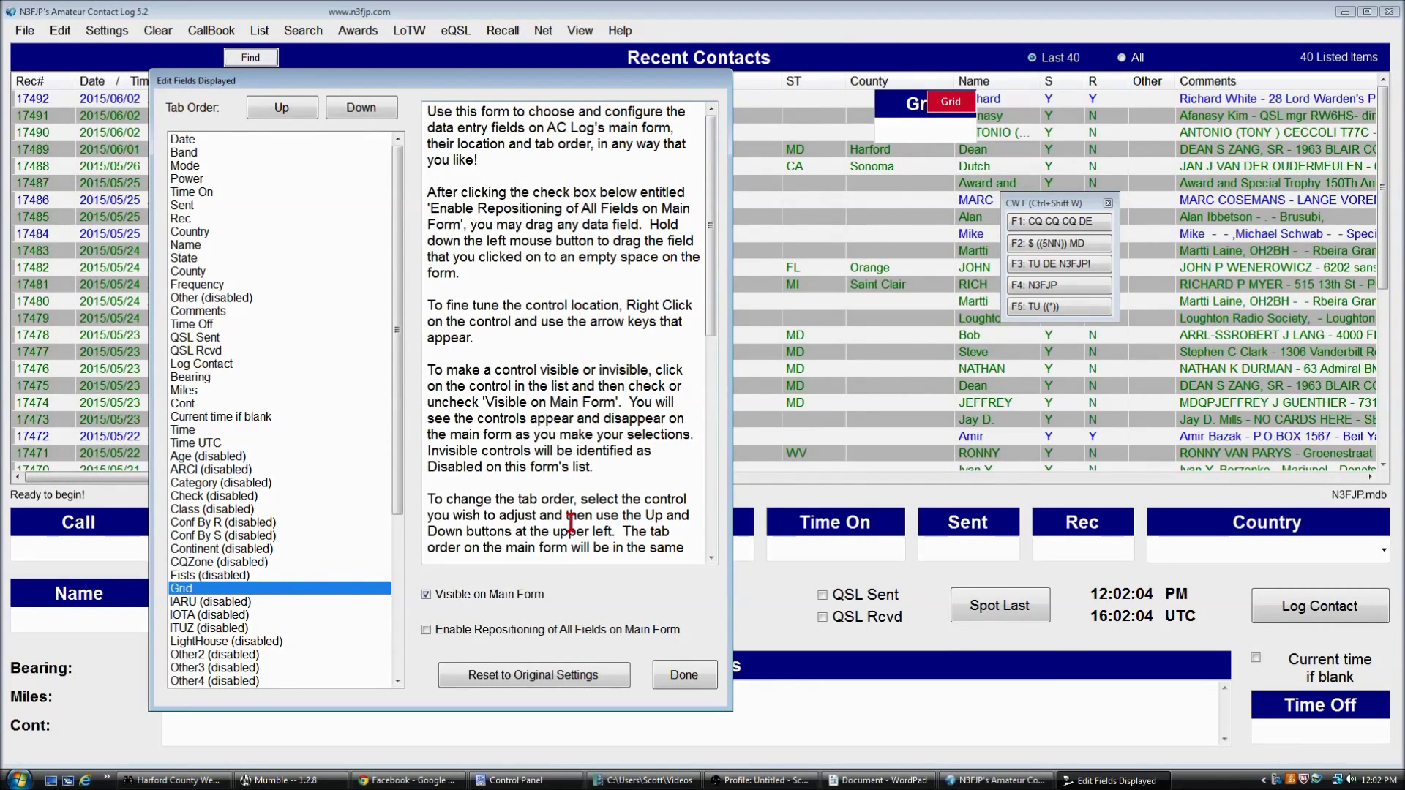
Step: Enable repositioning of all fields and move the Grid field into the empty space beside Frequency
{"action": "left_click", "coordinate": [426, 630]}
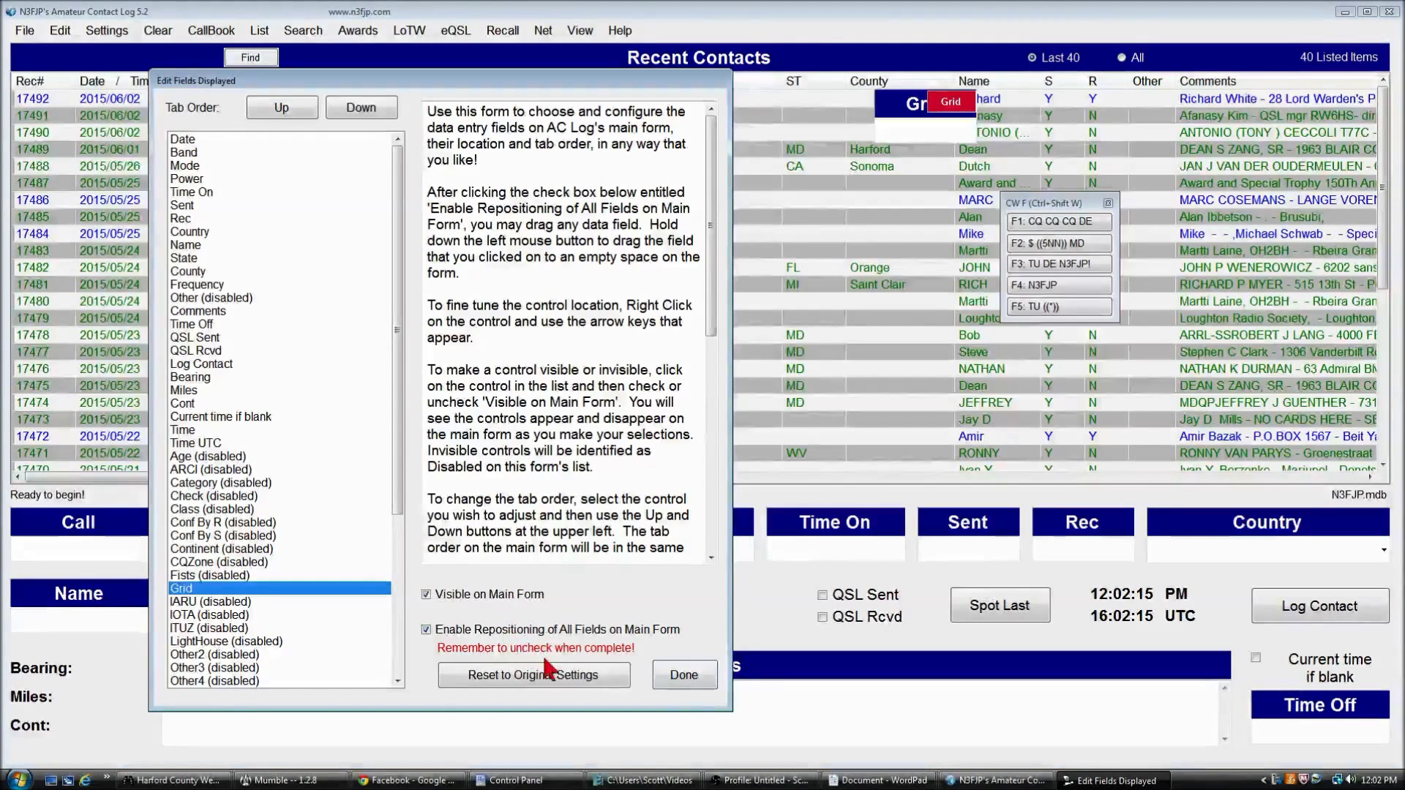
{"action": "left_click", "coordinate": [684, 675]}
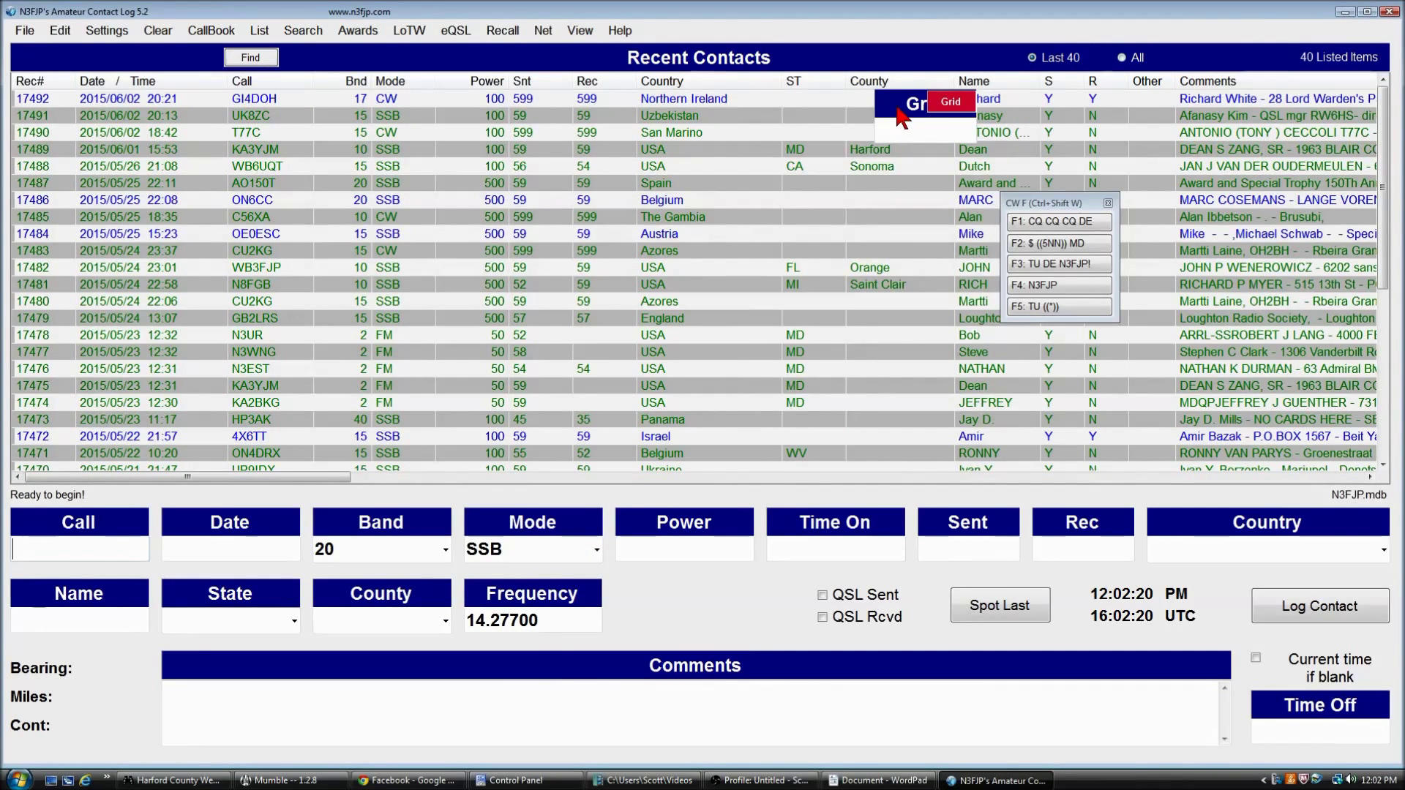
{"action": "left_click_drag", "start_coordinate": [900, 117], "coordinate": [646, 607]}
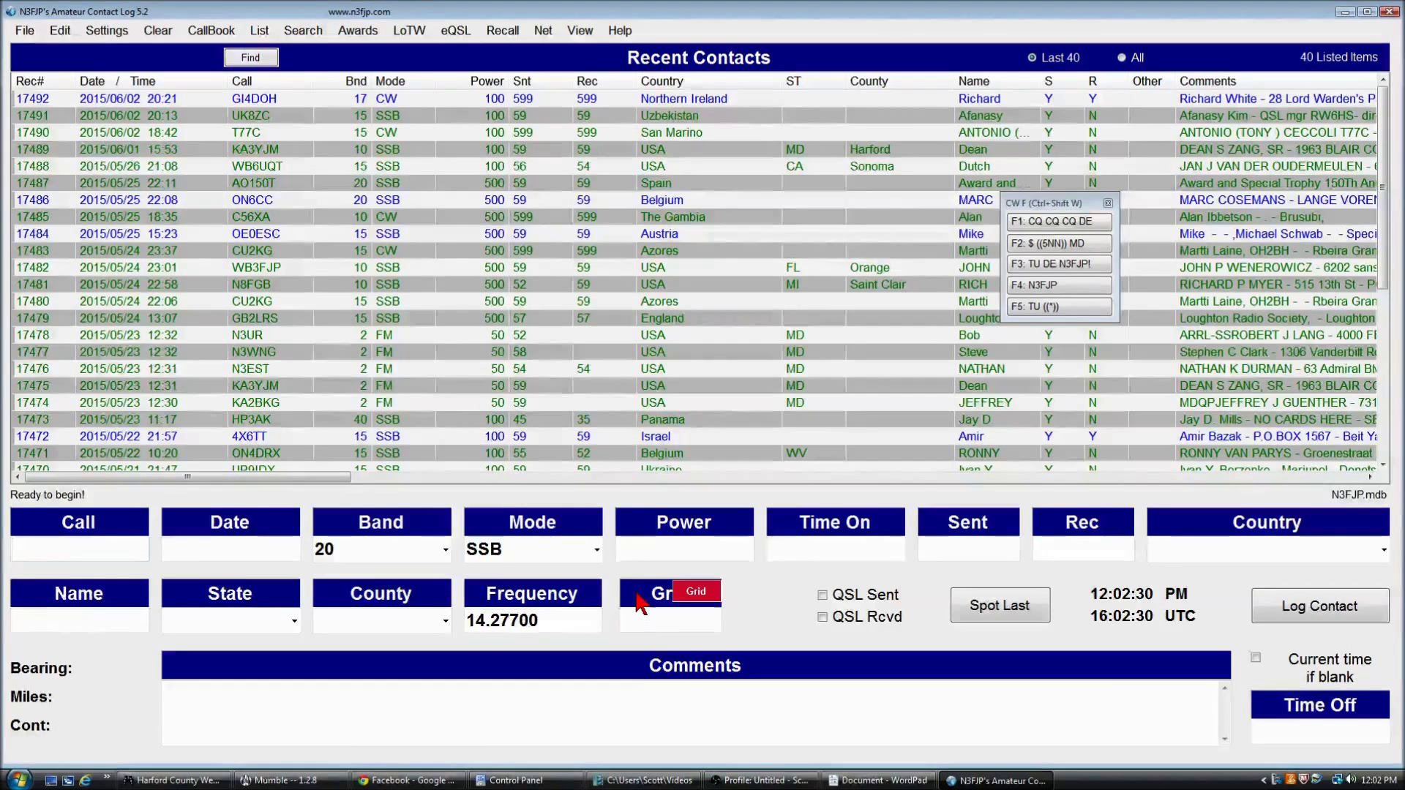
Step: Open position fine-tuning for the Grid field, nudge it up to Y 757 and back down to Y 762
{"action": "double_click", "coordinate": [638, 603]}
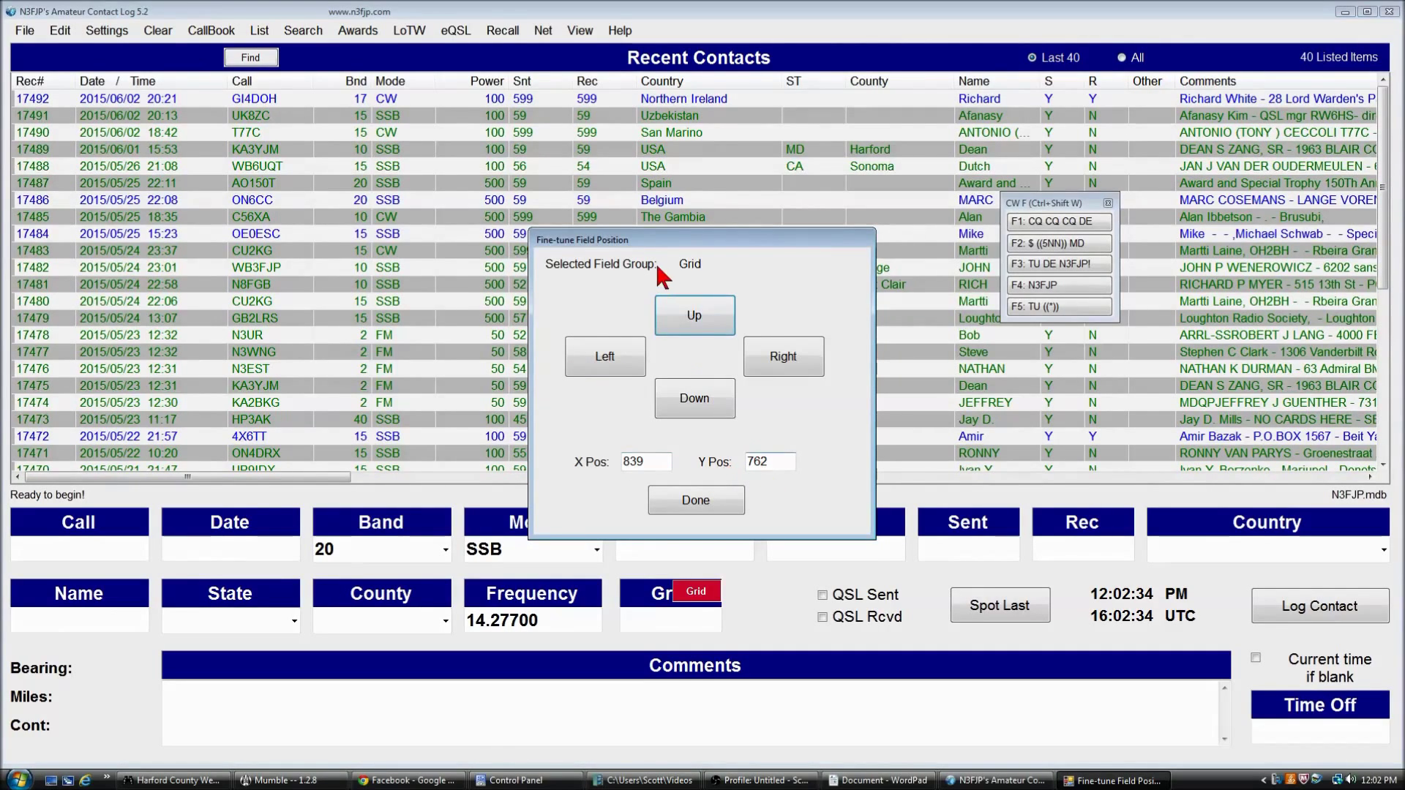
{"action": "left_click", "coordinate": [692, 322]}
{"action": "left_click", "coordinate": [692, 322]}
{"action": "left_click", "coordinate": [692, 322]}
{"action": "left_click", "coordinate": [692, 321]}
{"action": "left_click", "coordinate": [692, 322]}
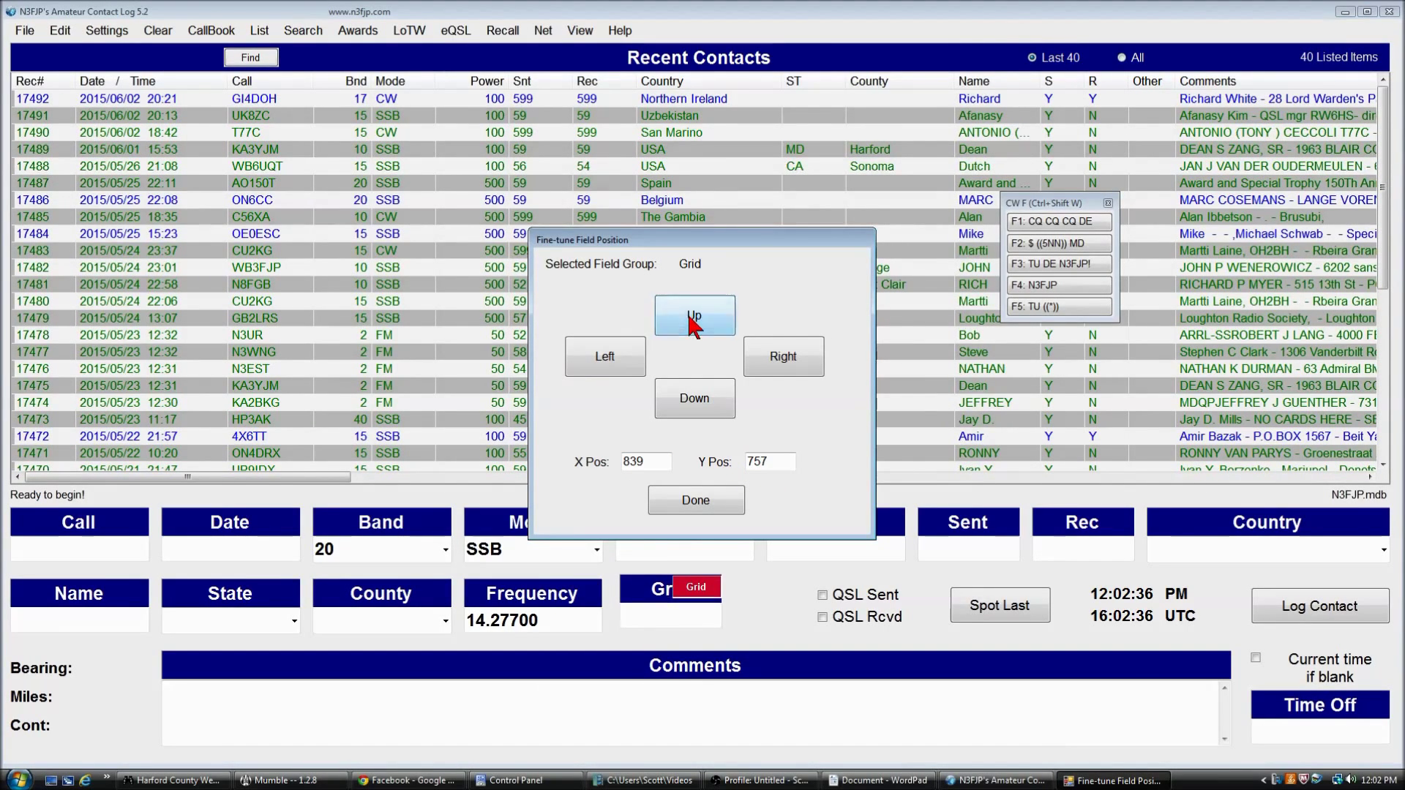
{"action": "left_click", "coordinate": [694, 404]}
{"action": "left_click", "coordinate": [694, 405]}
{"action": "left_click", "coordinate": [694, 404]}
{"action": "left_click", "coordinate": [693, 405]}
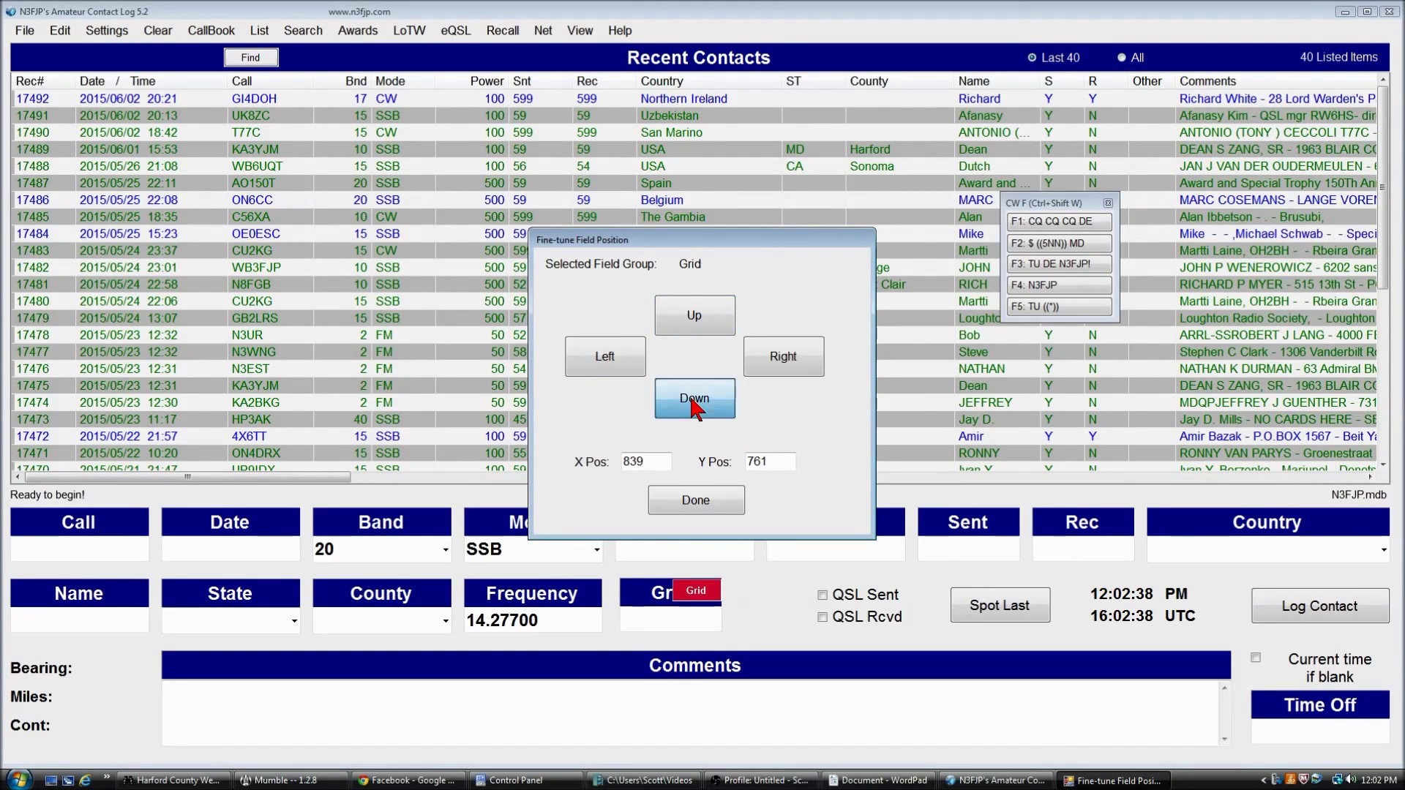
{"action": "left_click", "coordinate": [693, 404]}
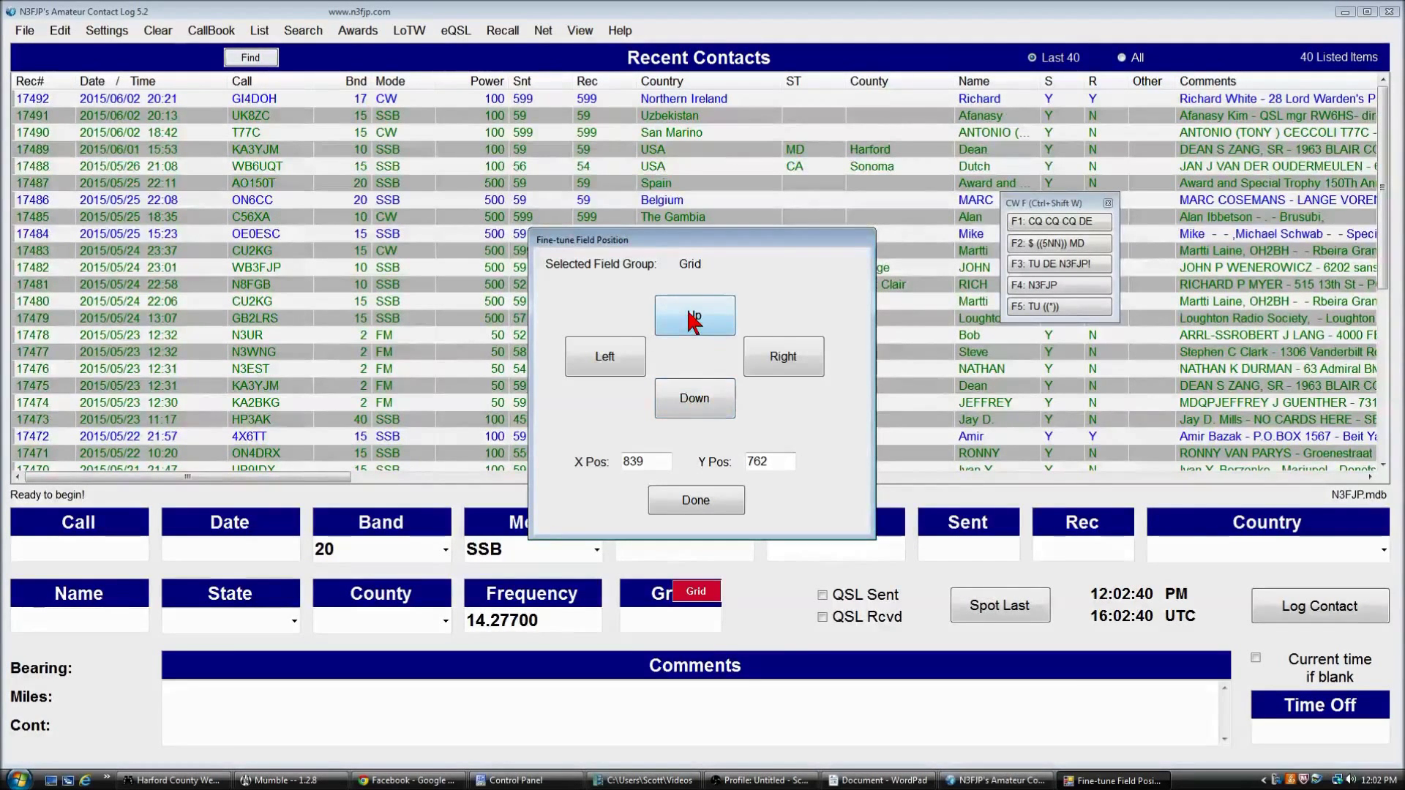
Step: Nudge the Grid field left to X position 835 and finish fine-tuning
{"action": "left_click", "coordinate": [611, 361]}
{"action": "left_click", "coordinate": [611, 361]}
{"action": "left_click", "coordinate": [611, 361]}
{"action": "left_click", "coordinate": [611, 361]}
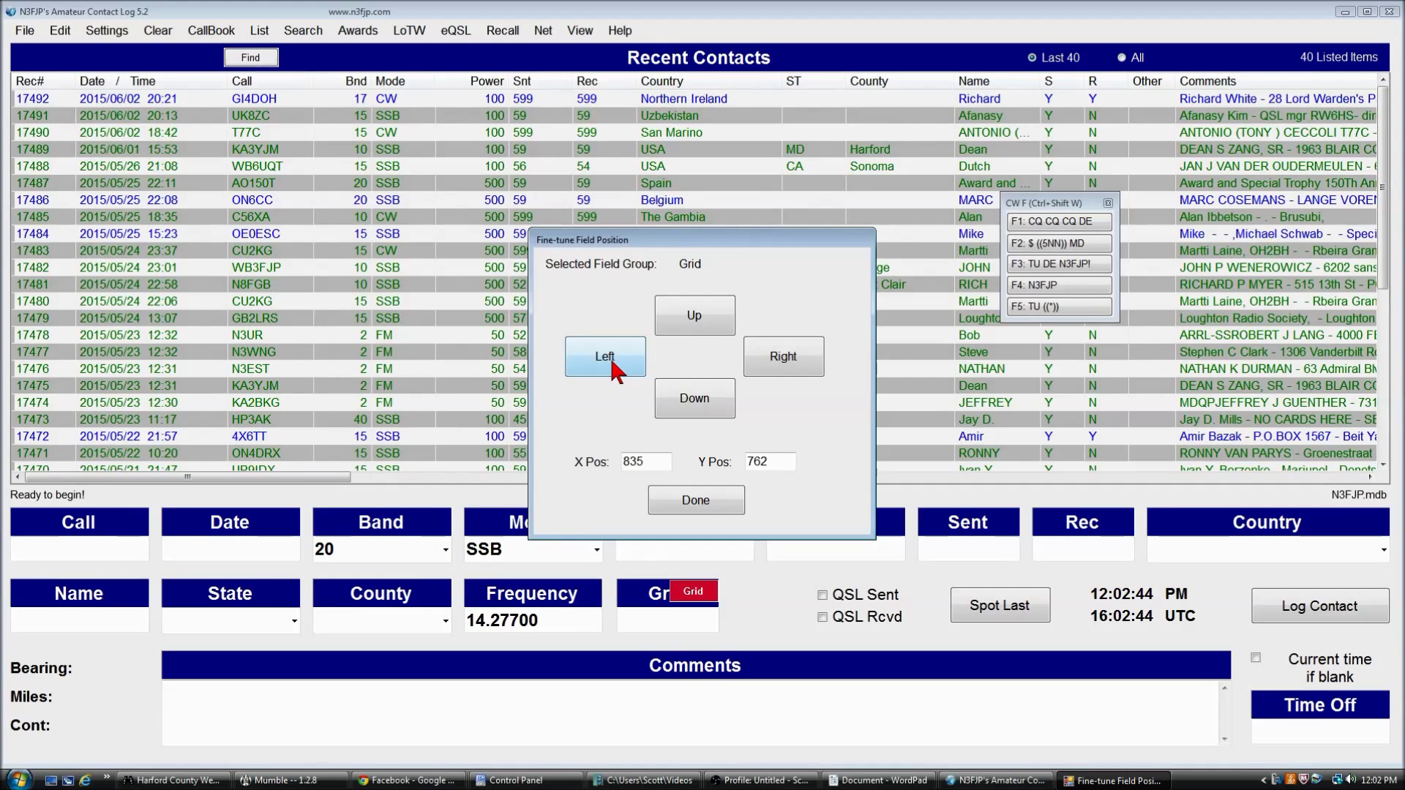
{"action": "left_click", "coordinate": [708, 501]}
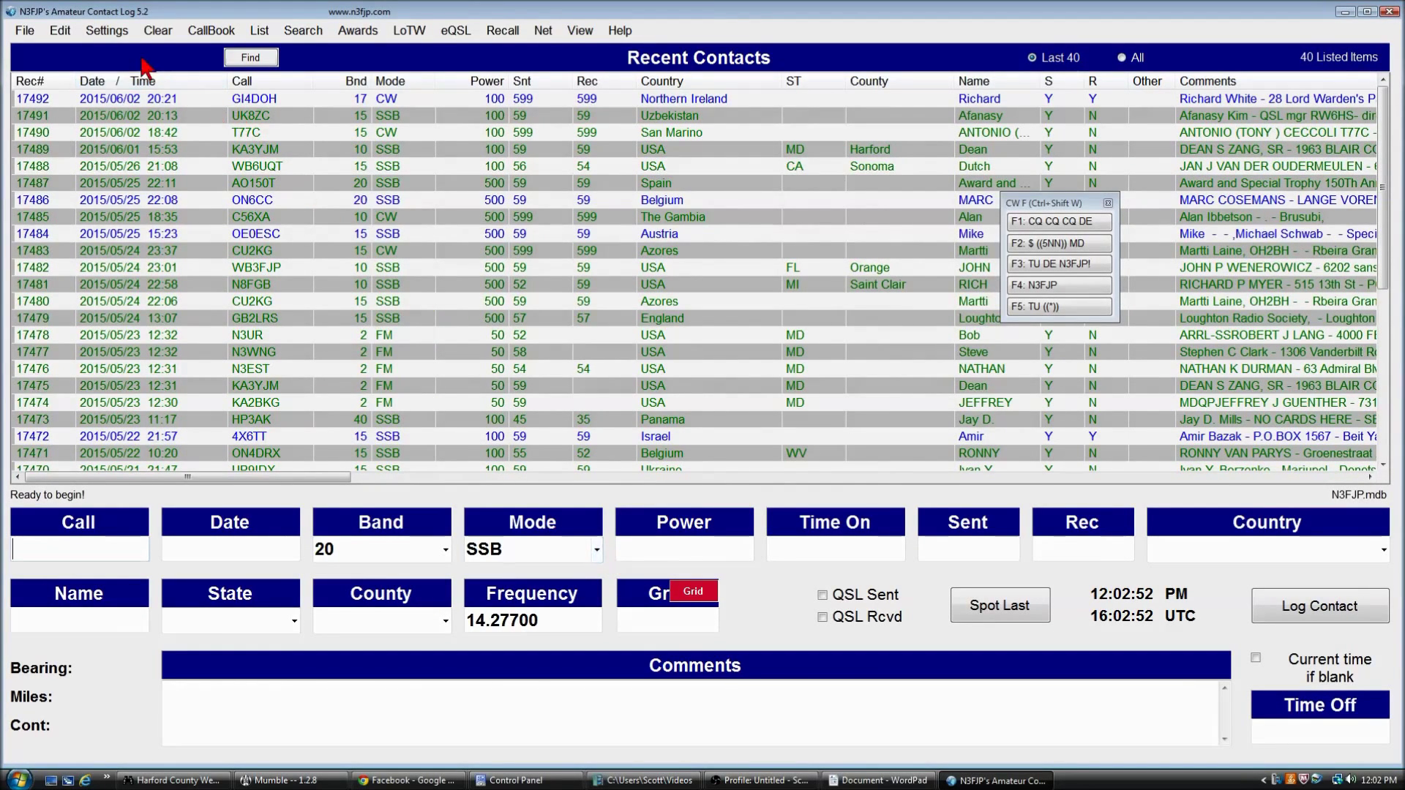
Step: Reopen the editor for displayed fields and disable repositioning of all fields on the main form
{"action": "left_click", "coordinate": [107, 30]}
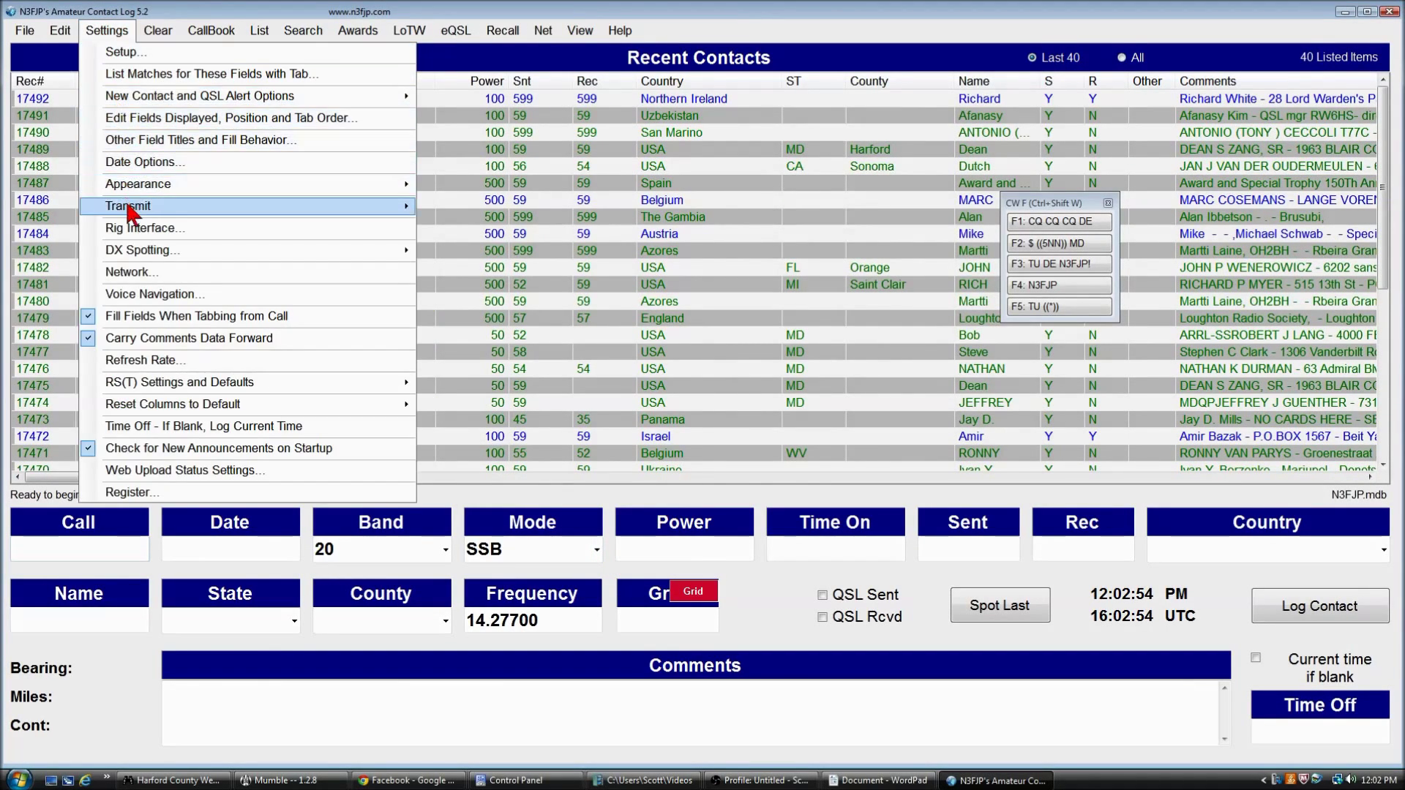
{"action": "left_click", "coordinate": [132, 120]}
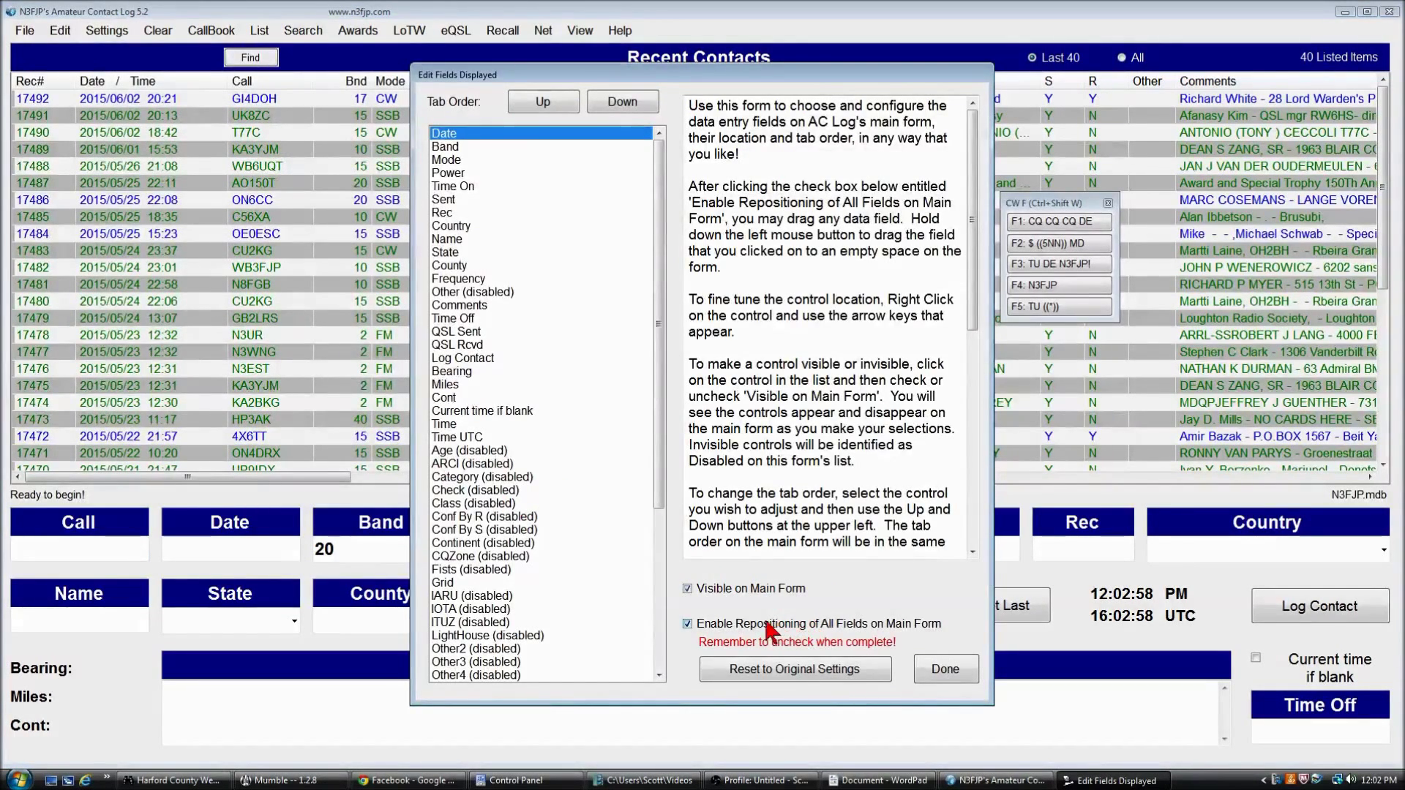
{"action": "left_click", "coordinate": [743, 624]}
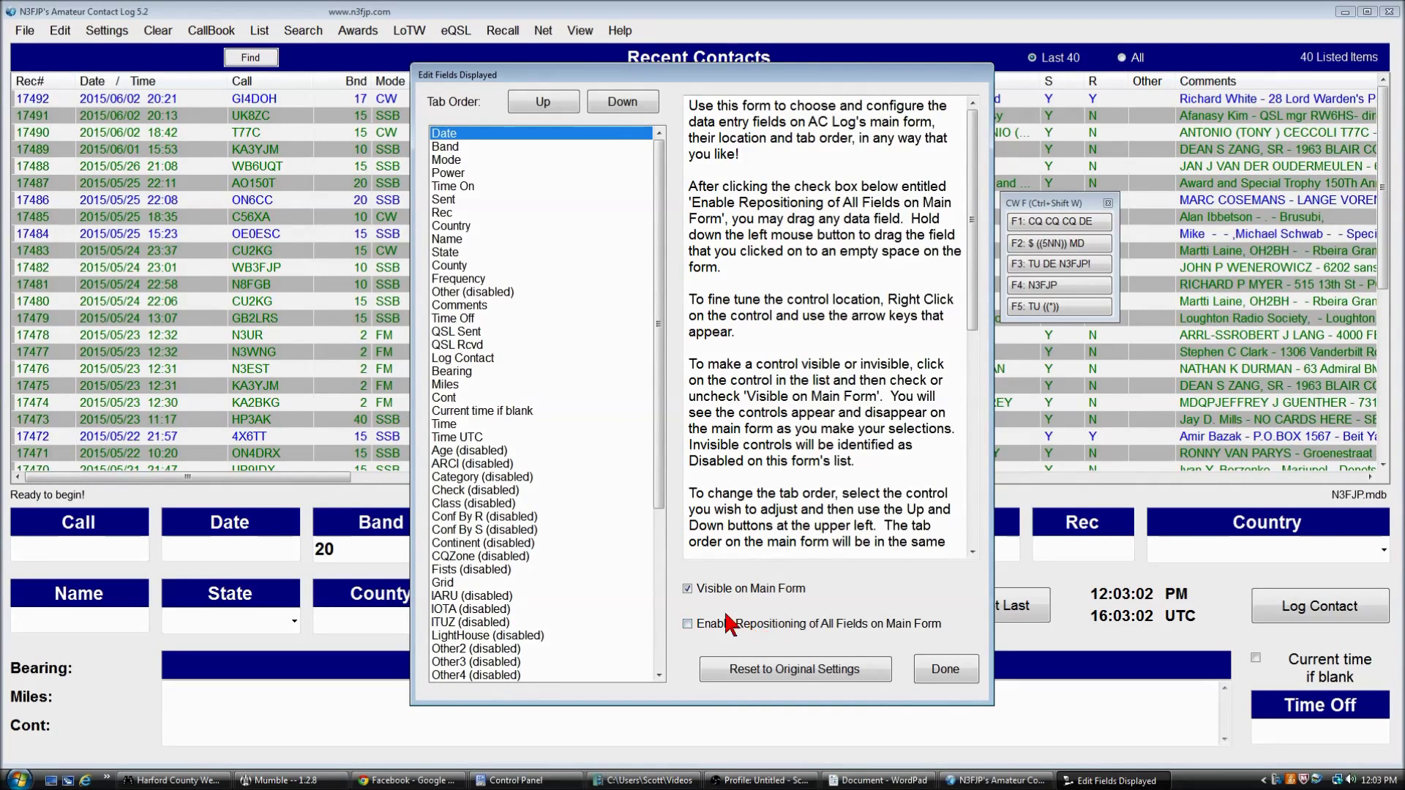
Step: Move the editor window aside and place the cursor in the main form's Frequency and Comments fields
{"action": "left_click_drag", "start_coordinate": [562, 70], "coordinate": [918, 112]}
{"action": "left_click", "coordinate": [510, 621]}
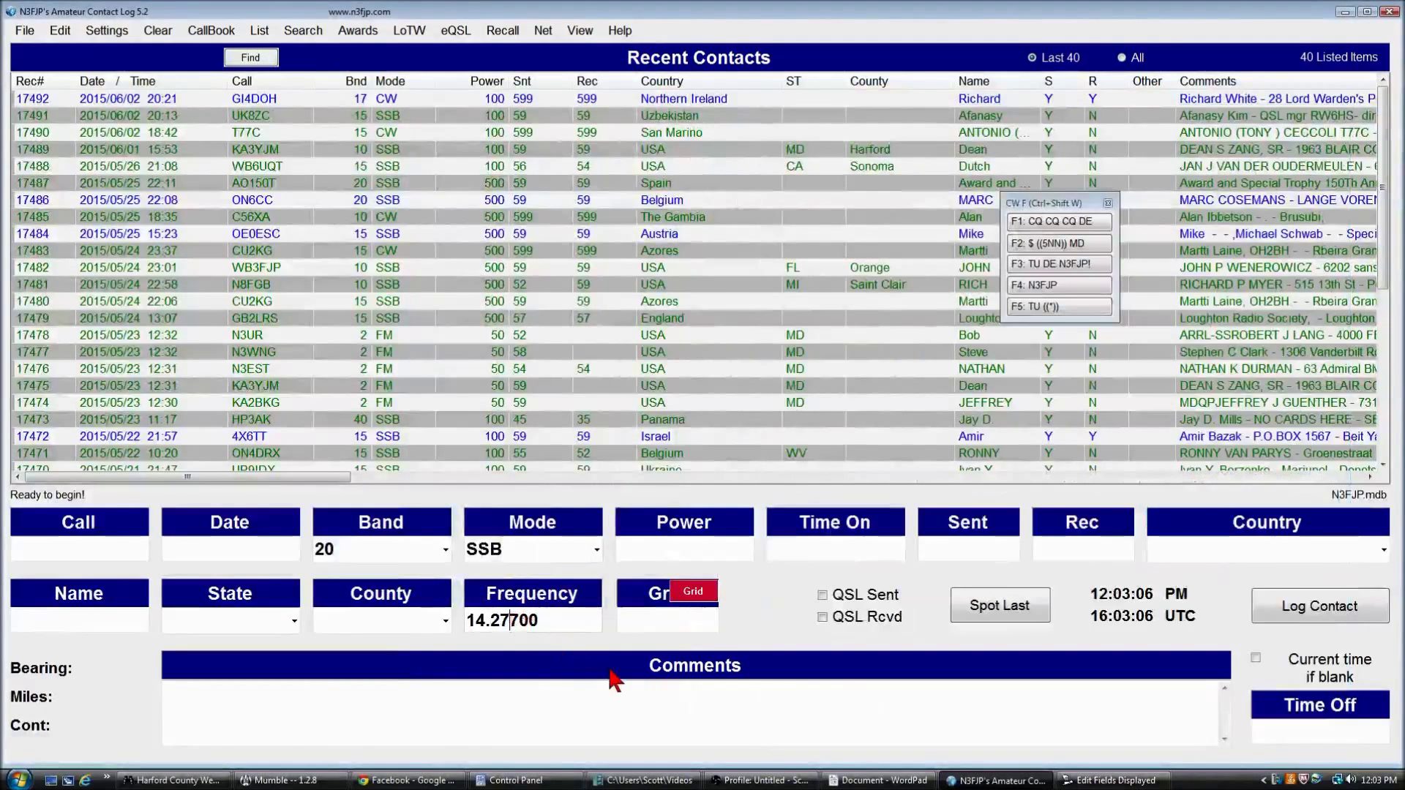
{"action": "left_click", "coordinate": [493, 684]}
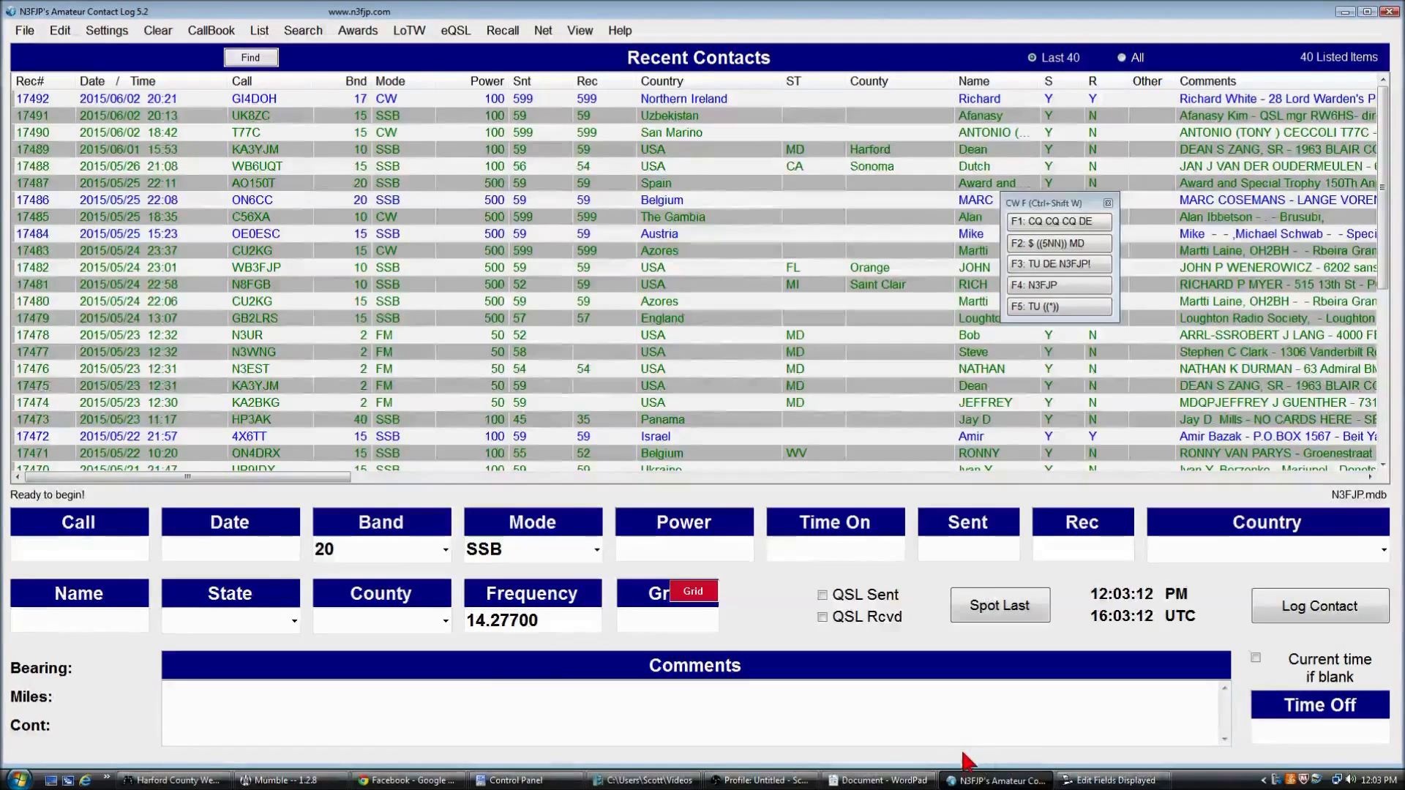
Step: Move the Grid field up the tab order to directly after Frequency, finish editing the displayed fields and clear the entry form
{"action": "left_click", "coordinate": [1108, 780]}
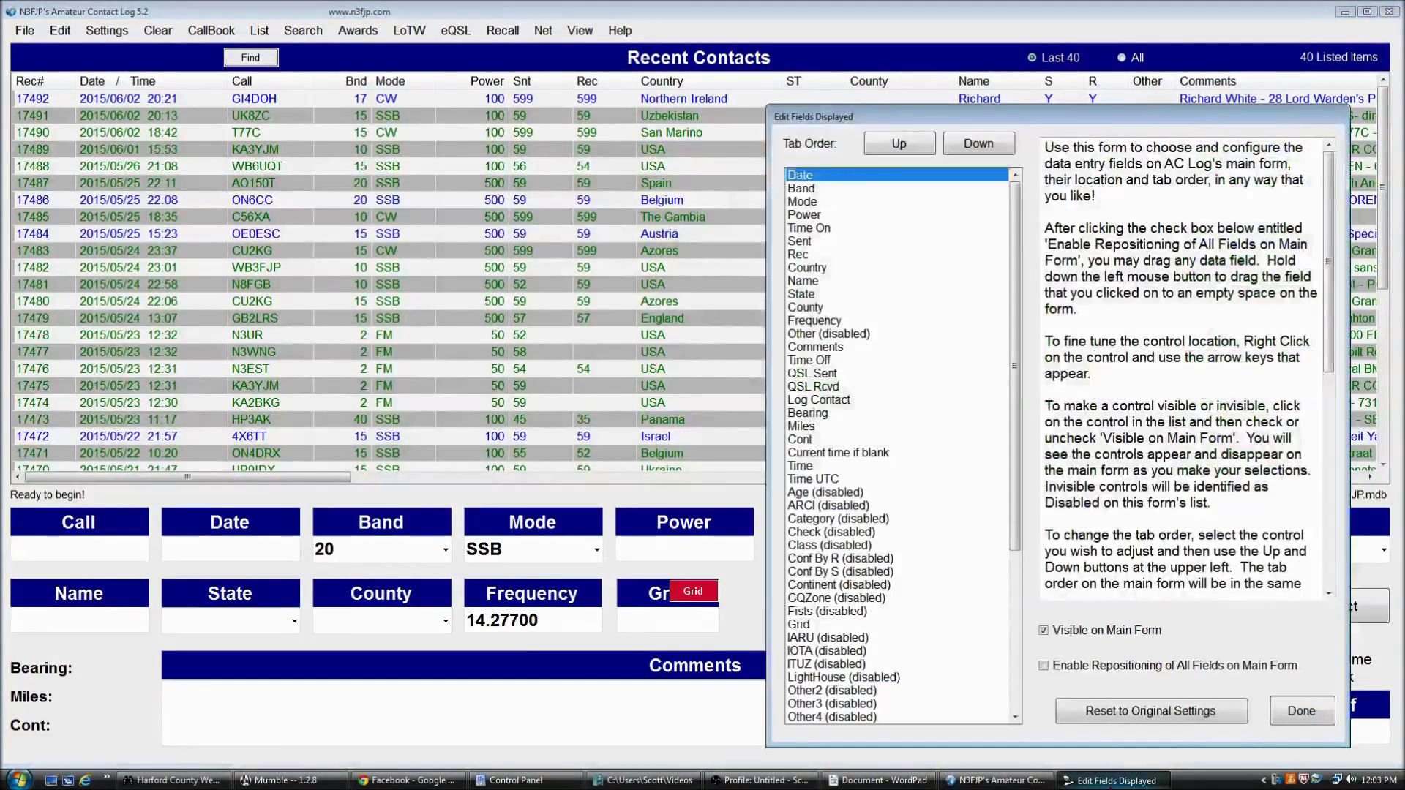
{"action": "left_click", "coordinate": [810, 623]}
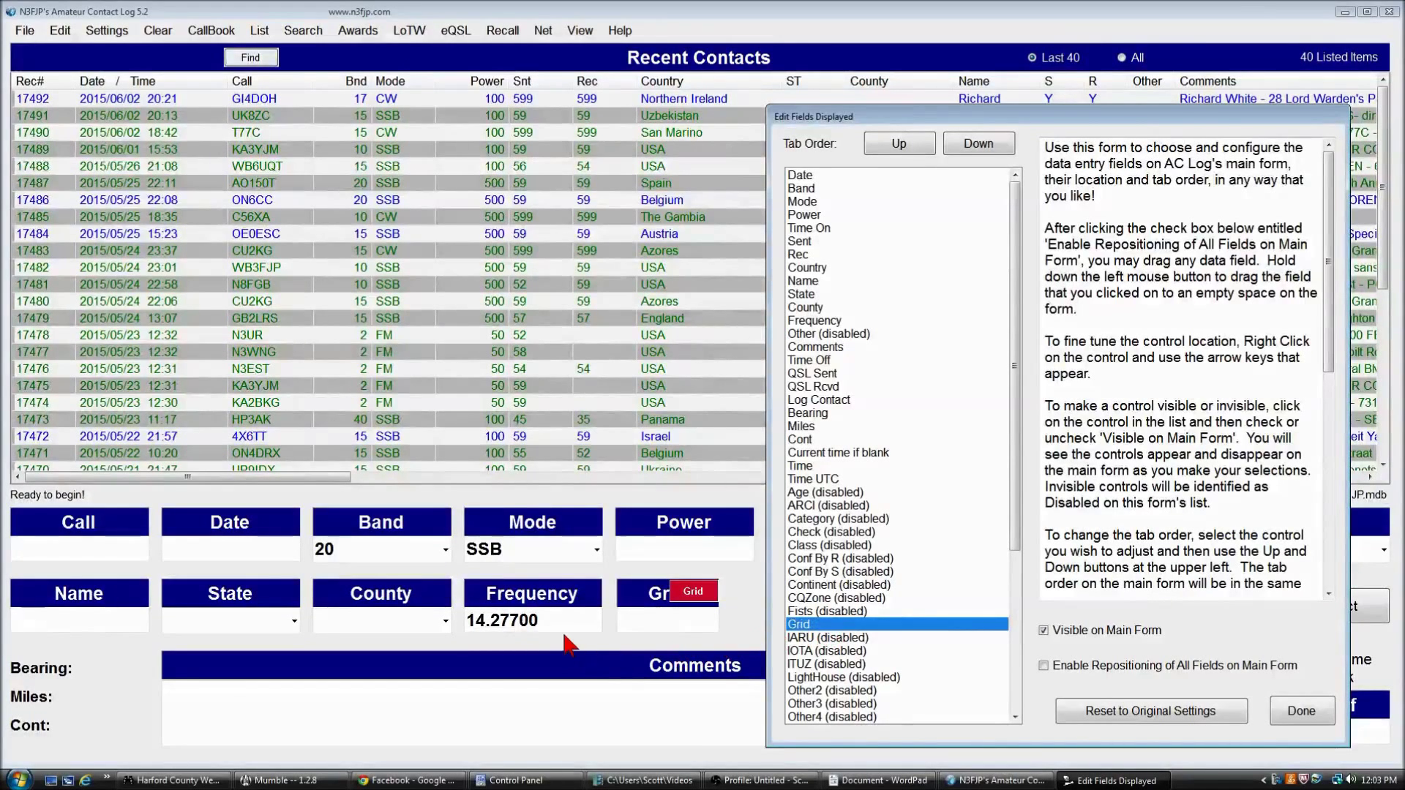
{"action": "left_click", "coordinate": [899, 144]}
{"action": "left_click", "coordinate": [899, 144]}
{"action": "left_click", "coordinate": [899, 145]}
{"action": "left_click", "coordinate": [899, 144]}
{"action": "left_click", "coordinate": [899, 144]}
{"action": "left_click", "coordinate": [899, 144]}
{"action": "left_click", "coordinate": [899, 144]}
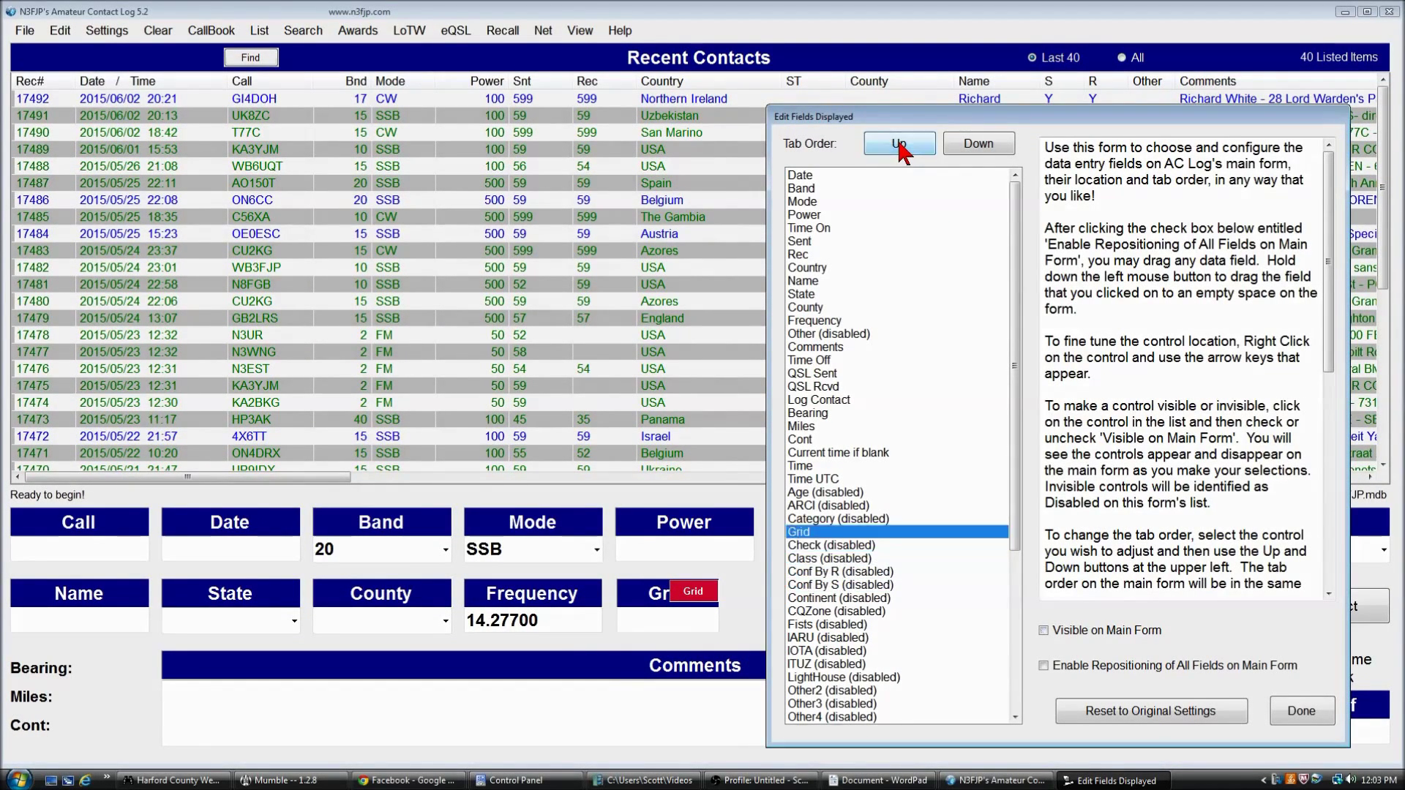
{"action": "left_click", "coordinate": [899, 144]}
{"action": "left_click", "coordinate": [899, 144]}
{"action": "left_click", "coordinate": [899, 144]}
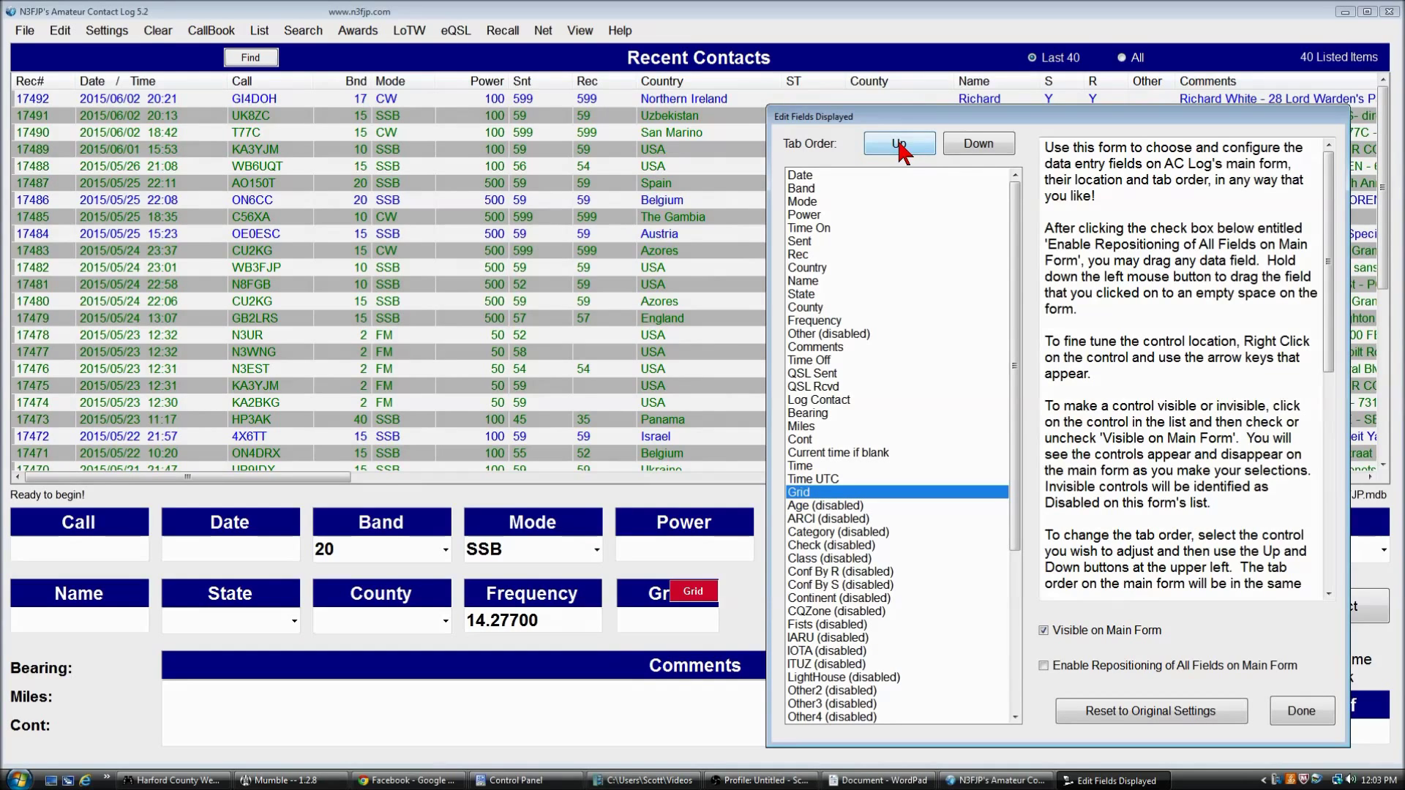
{"action": "left_click", "coordinate": [899, 144]}
{"action": "left_click", "coordinate": [900, 144]}
{"action": "left_click", "coordinate": [899, 144]}
{"action": "left_click", "coordinate": [899, 144]}
{"action": "left_click", "coordinate": [899, 144]}
{"action": "left_click", "coordinate": [900, 144]}
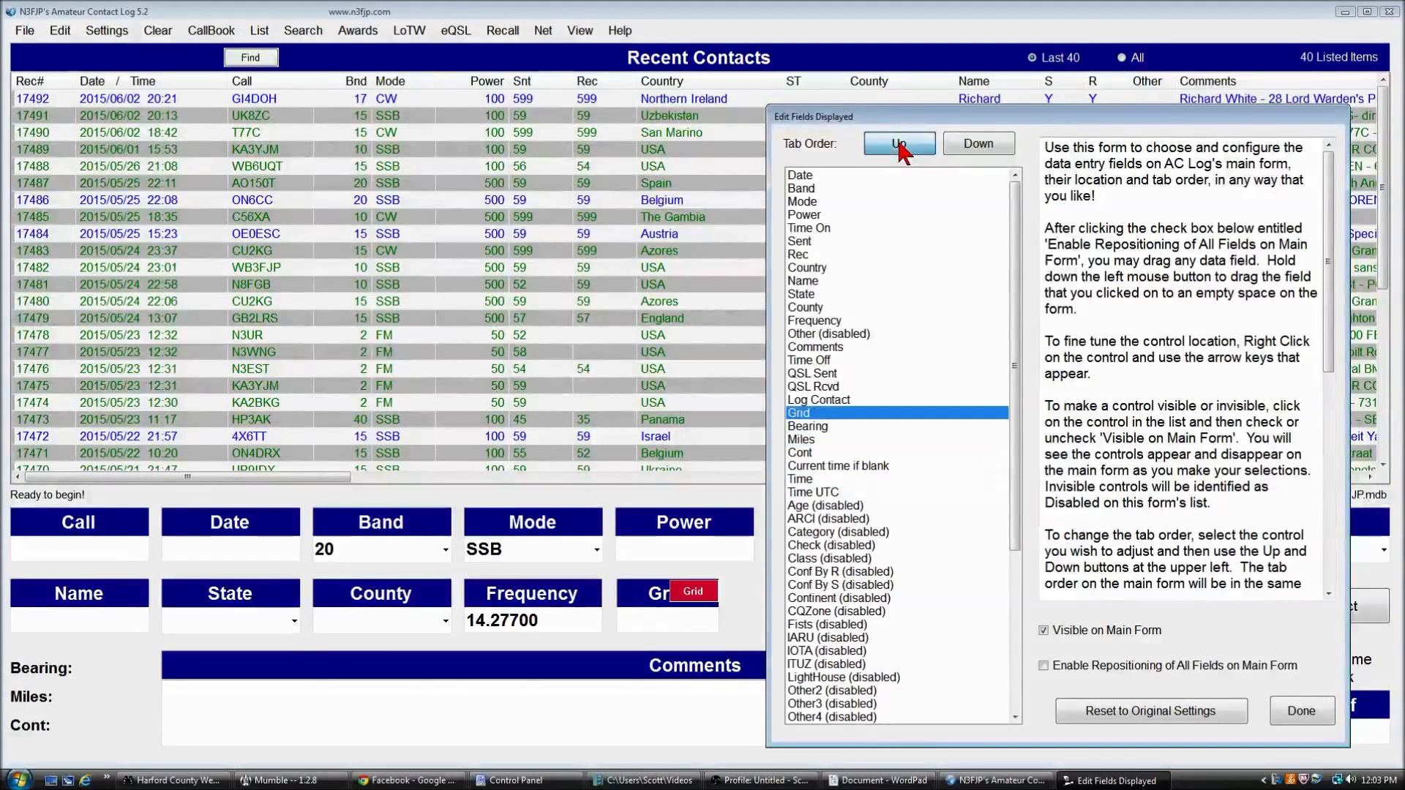
{"action": "left_click", "coordinate": [900, 145]}
{"action": "left_click", "coordinate": [899, 144]}
{"action": "left_click", "coordinate": [899, 144]}
{"action": "left_click", "coordinate": [899, 145]}
{"action": "left_click", "coordinate": [899, 144]}
{"action": "left_click", "coordinate": [899, 144]}
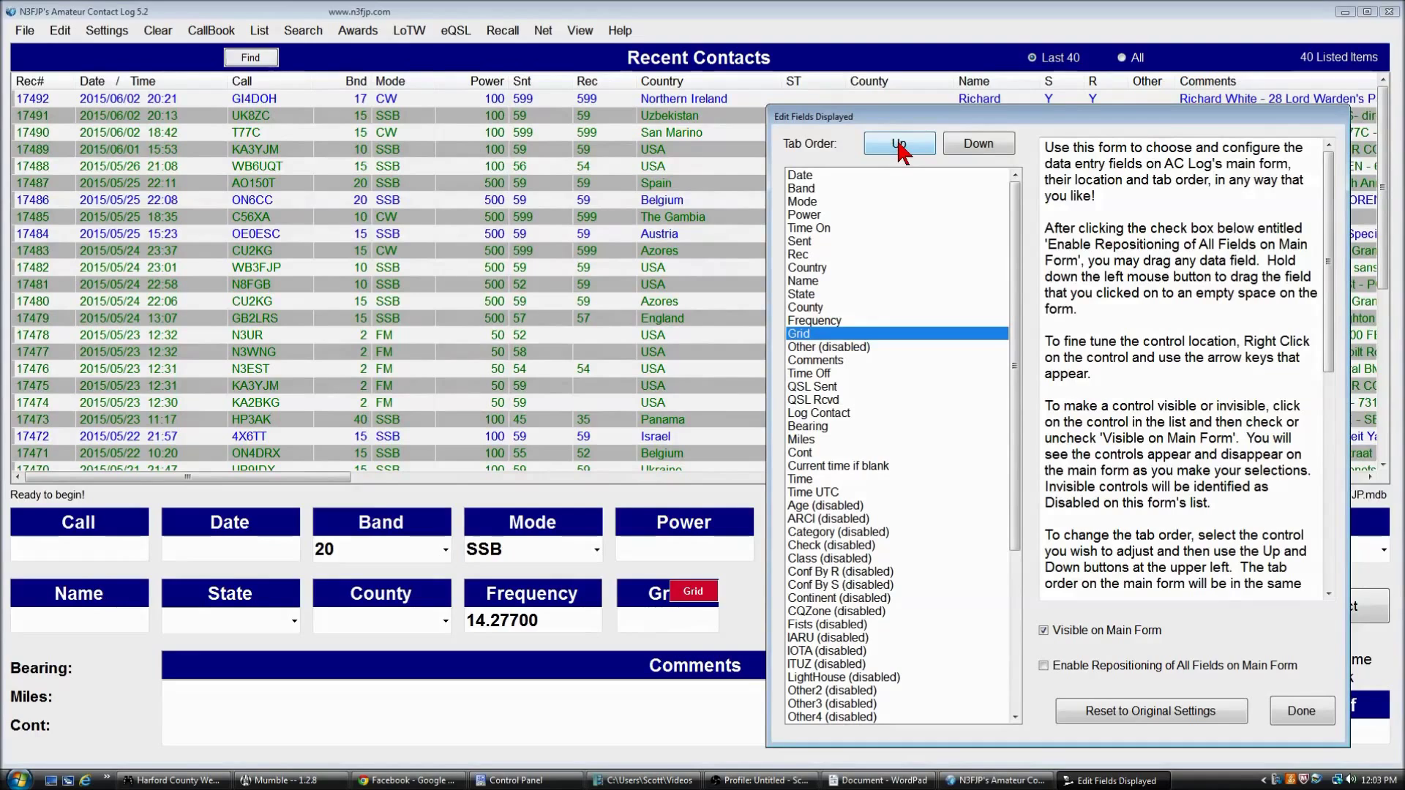
{"action": "left_click", "coordinate": [1300, 710]}
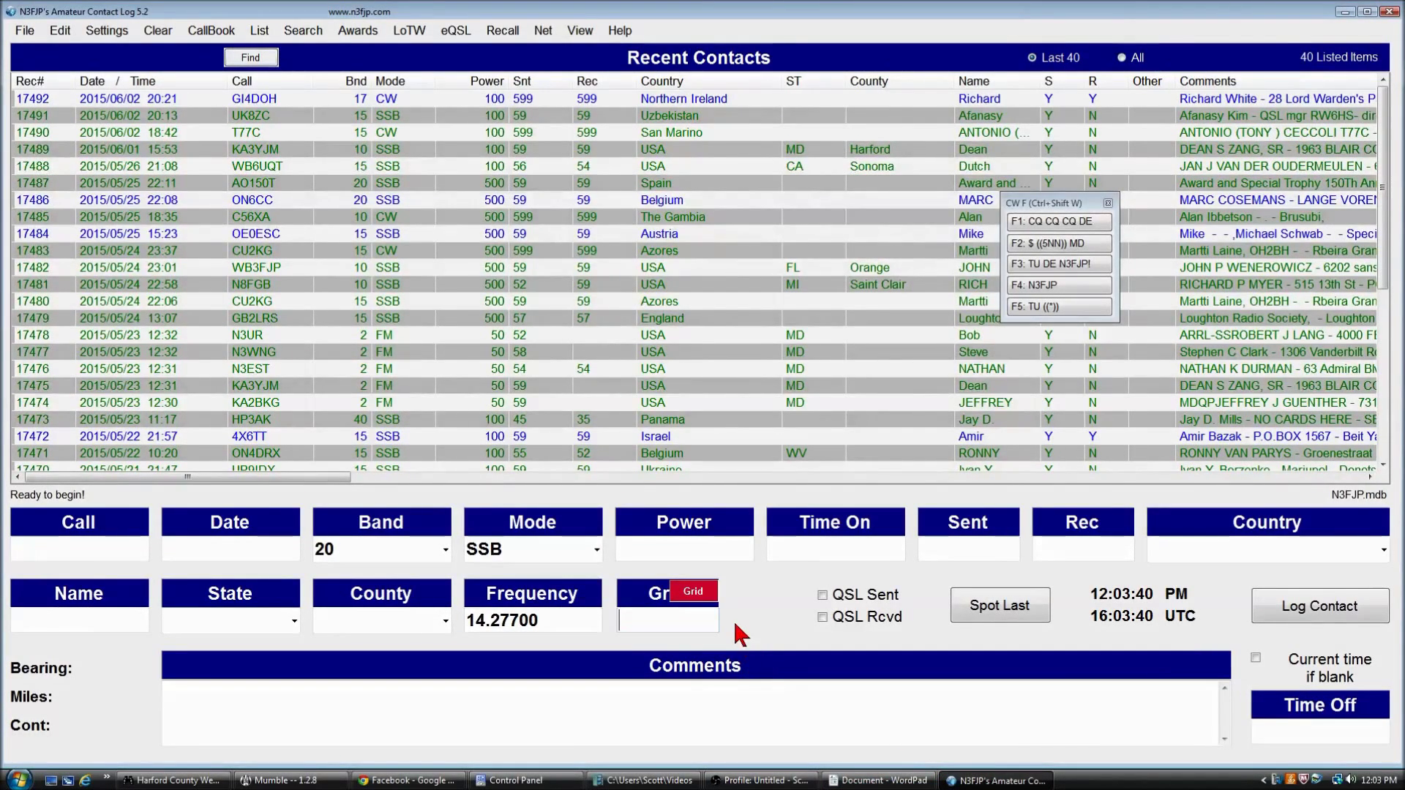
{"action": "key", "text": "Escape"}
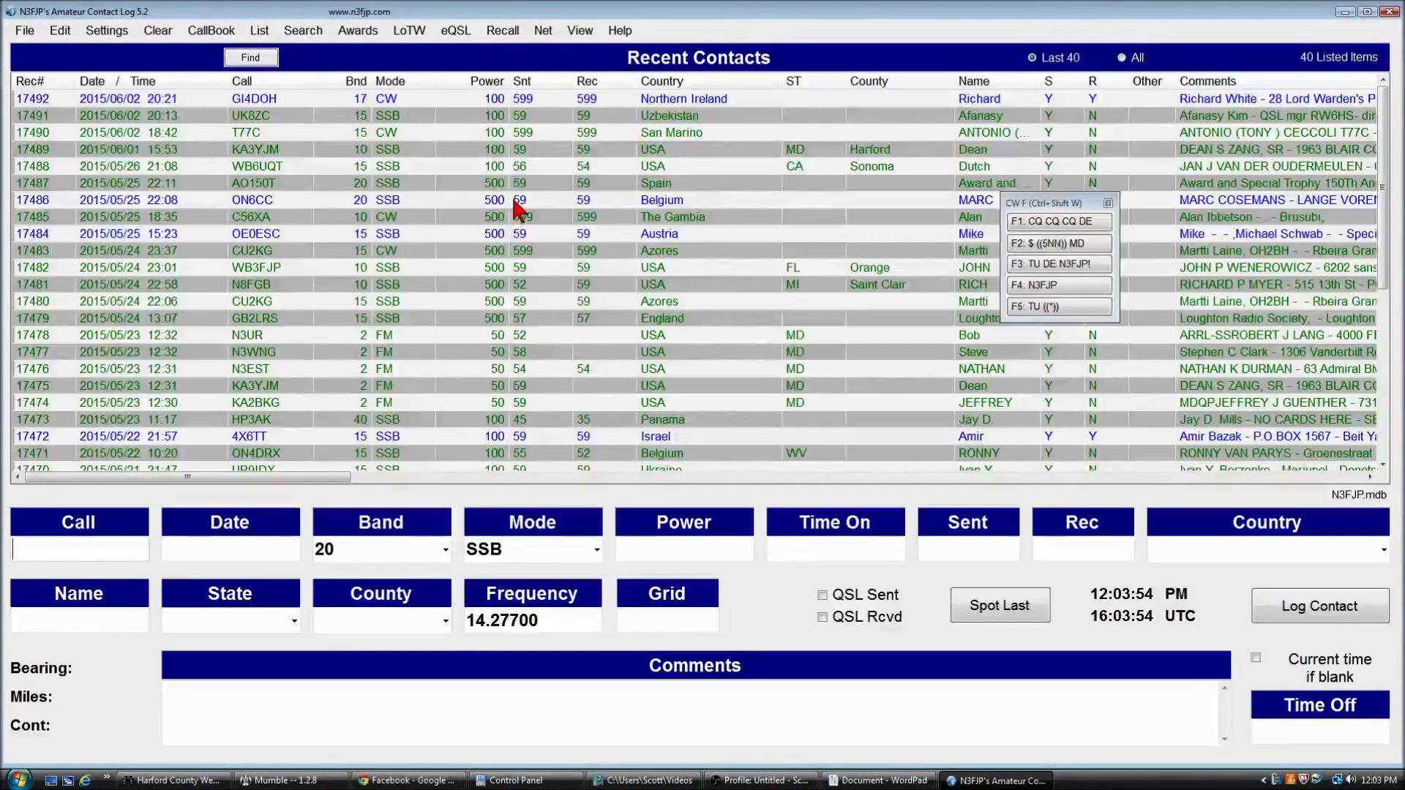
Step: Set the main list size on the form to 0.45
{"action": "left_click", "coordinate": [108, 33]}
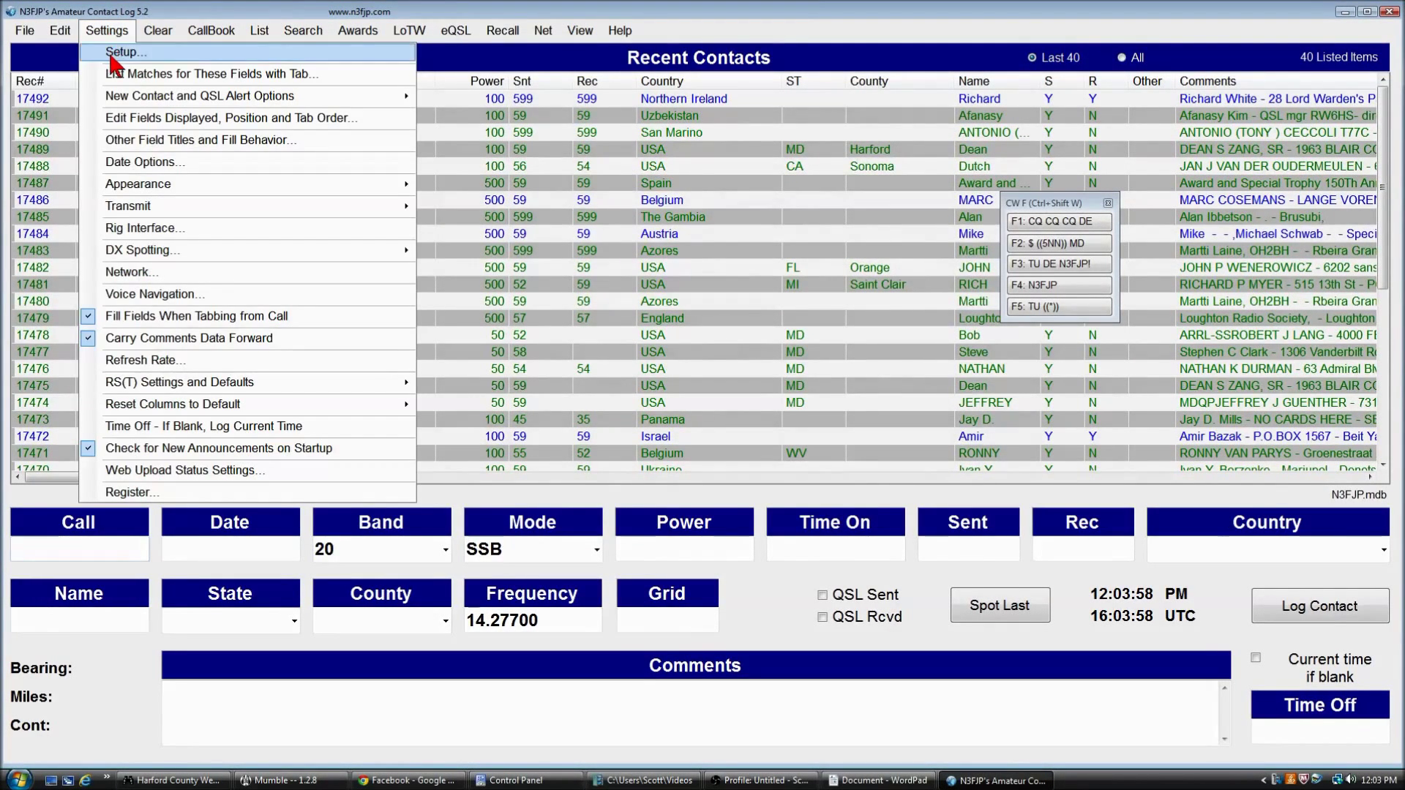
{"action": "mouse_move", "coordinate": [173, 181]}
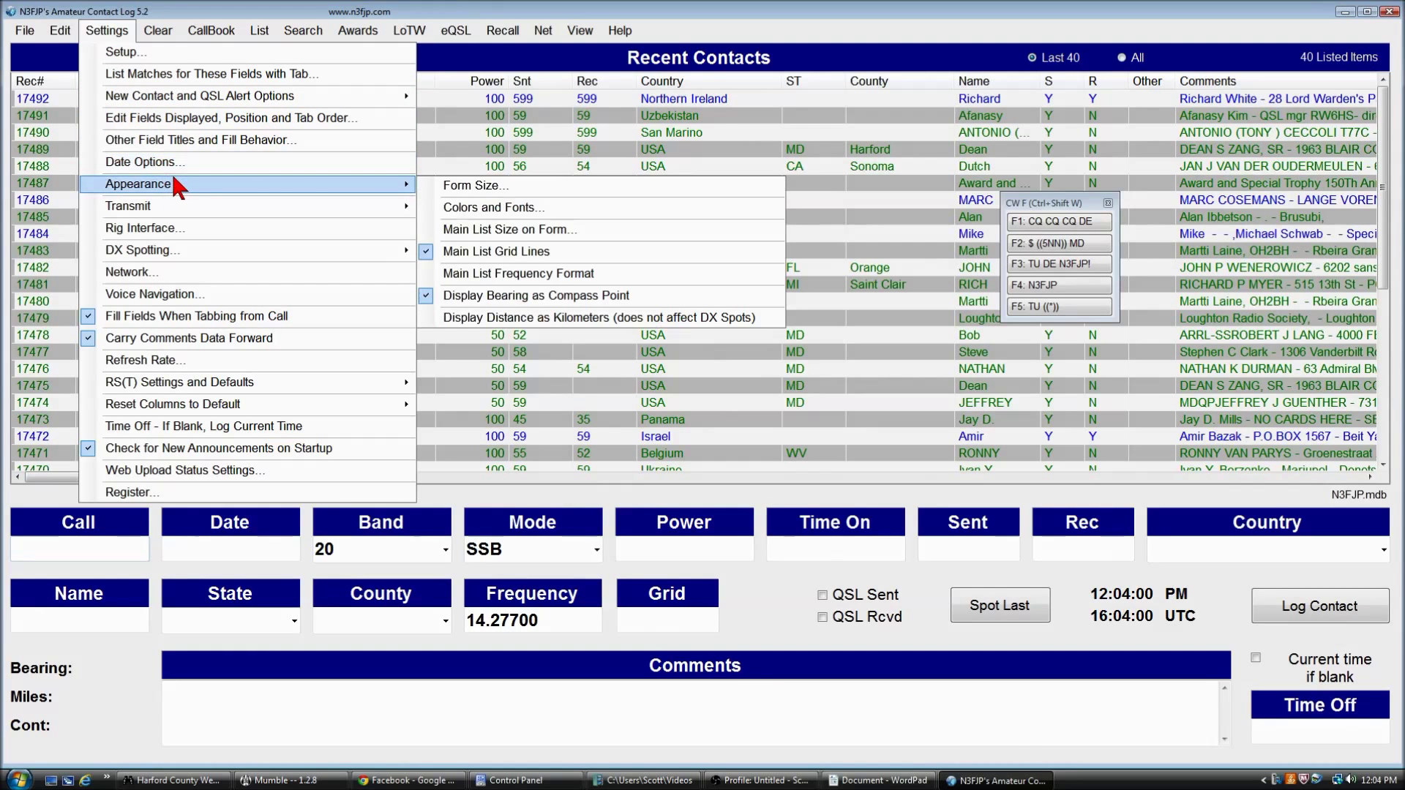
{"action": "left_click", "coordinate": [581, 229]}
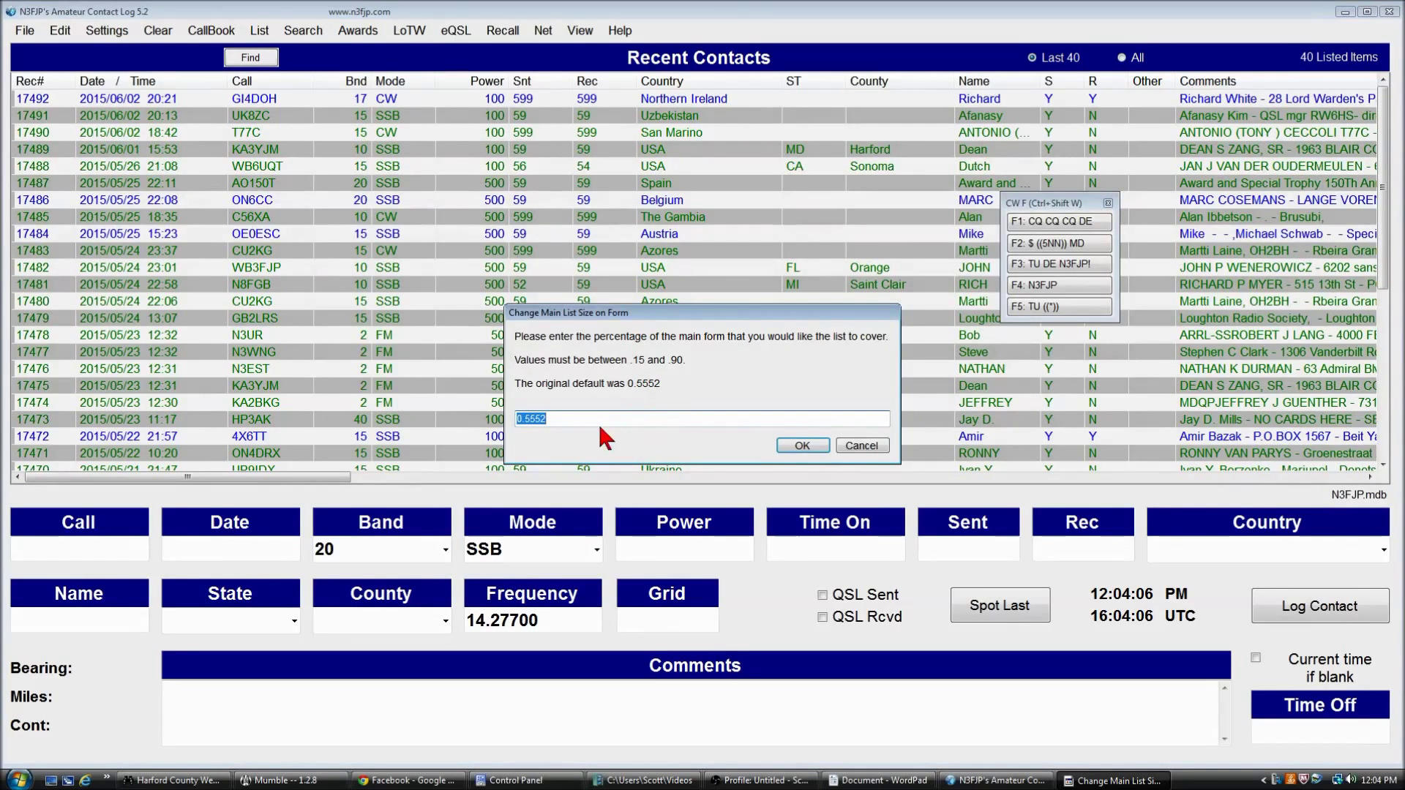
{"action": "right_click", "coordinate": [532, 418]}
{"action": "left_click", "coordinate": [585, 458]}
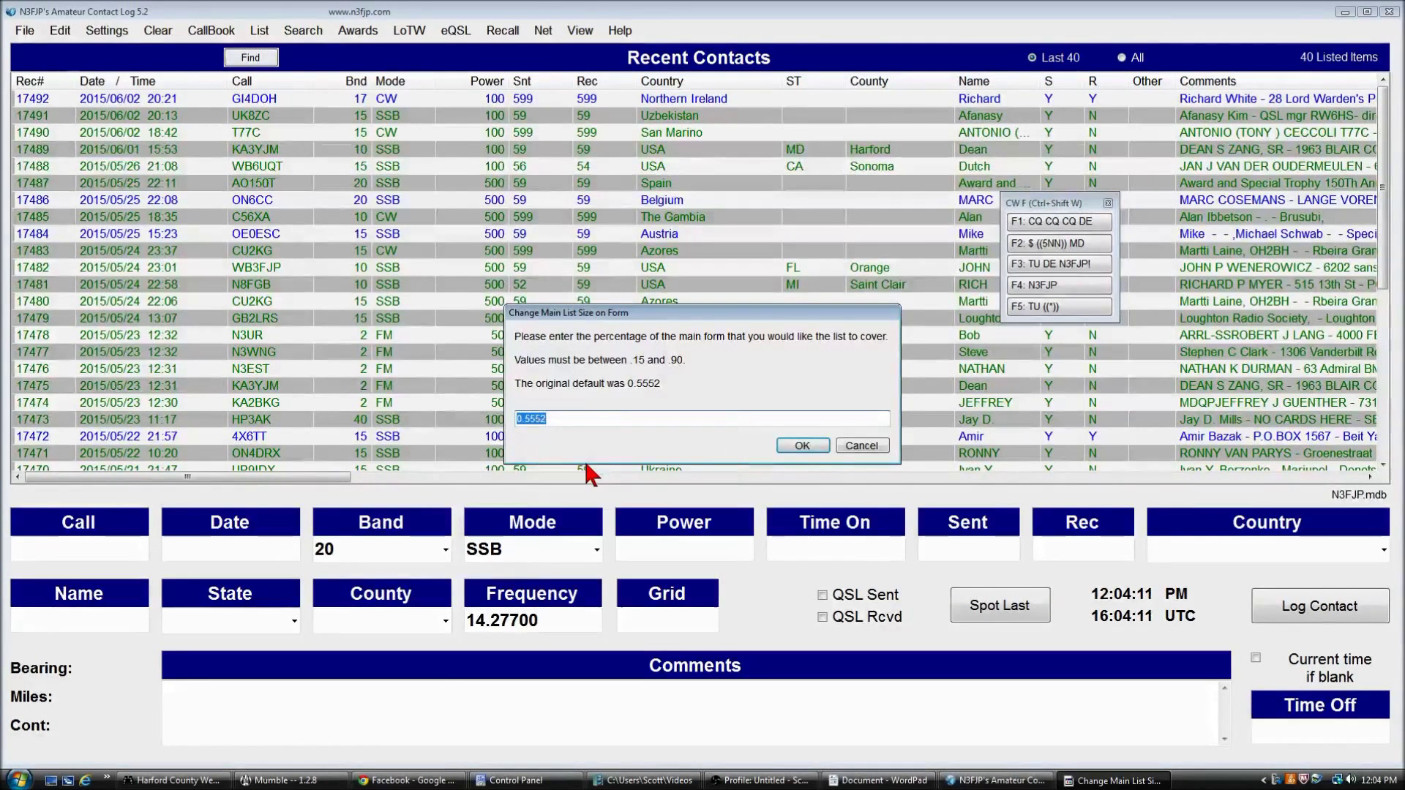
{"action": "left_click", "coordinate": [536, 421]}
{"action": "left_click_drag", "start_coordinate": [526, 419], "coordinate": [556, 422]}
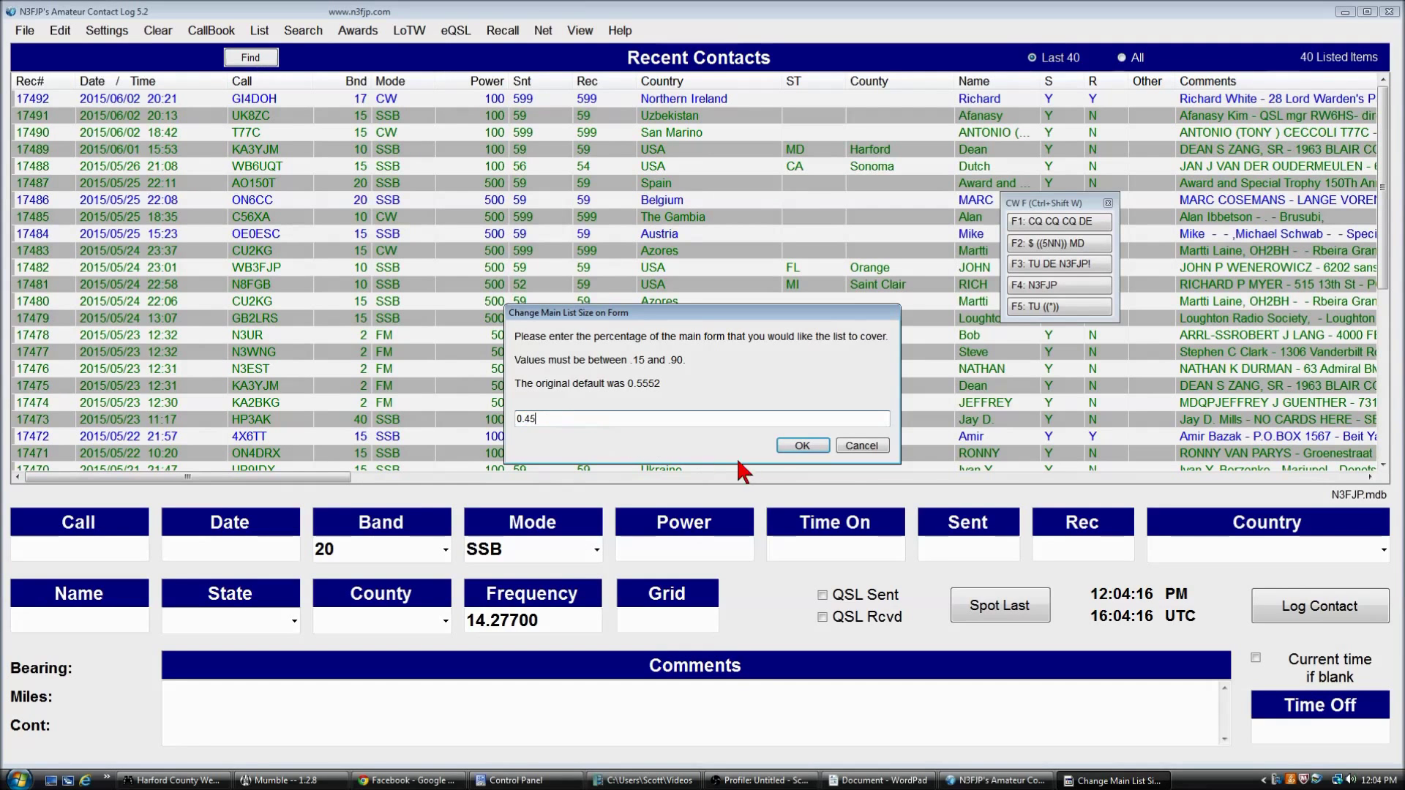
{"action": "left_click", "coordinate": [815, 448]}
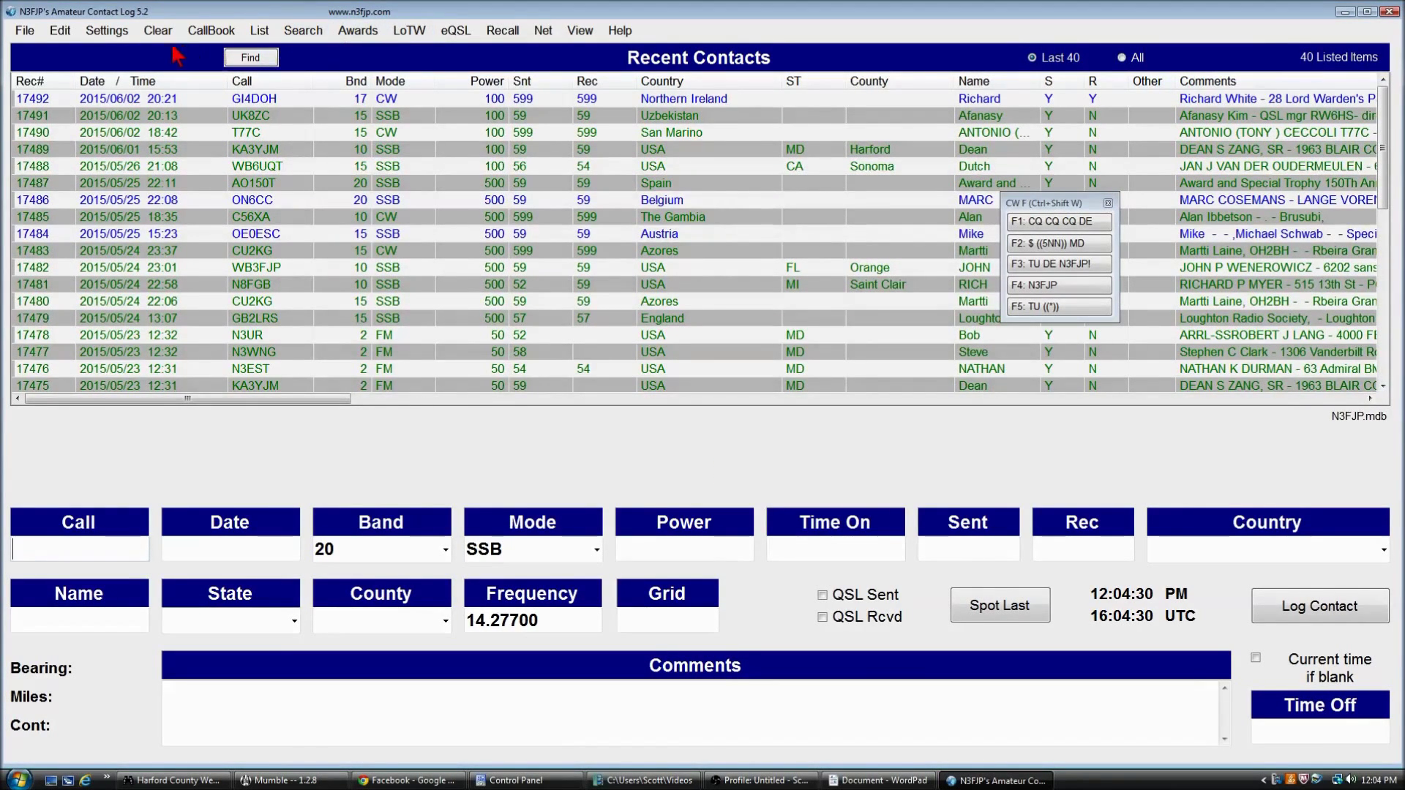
Step: Restore the main list size on the form to its original default of 0.5552
{"action": "left_click", "coordinate": [107, 30]}
{"action": "mouse_move", "coordinate": [124, 213]}
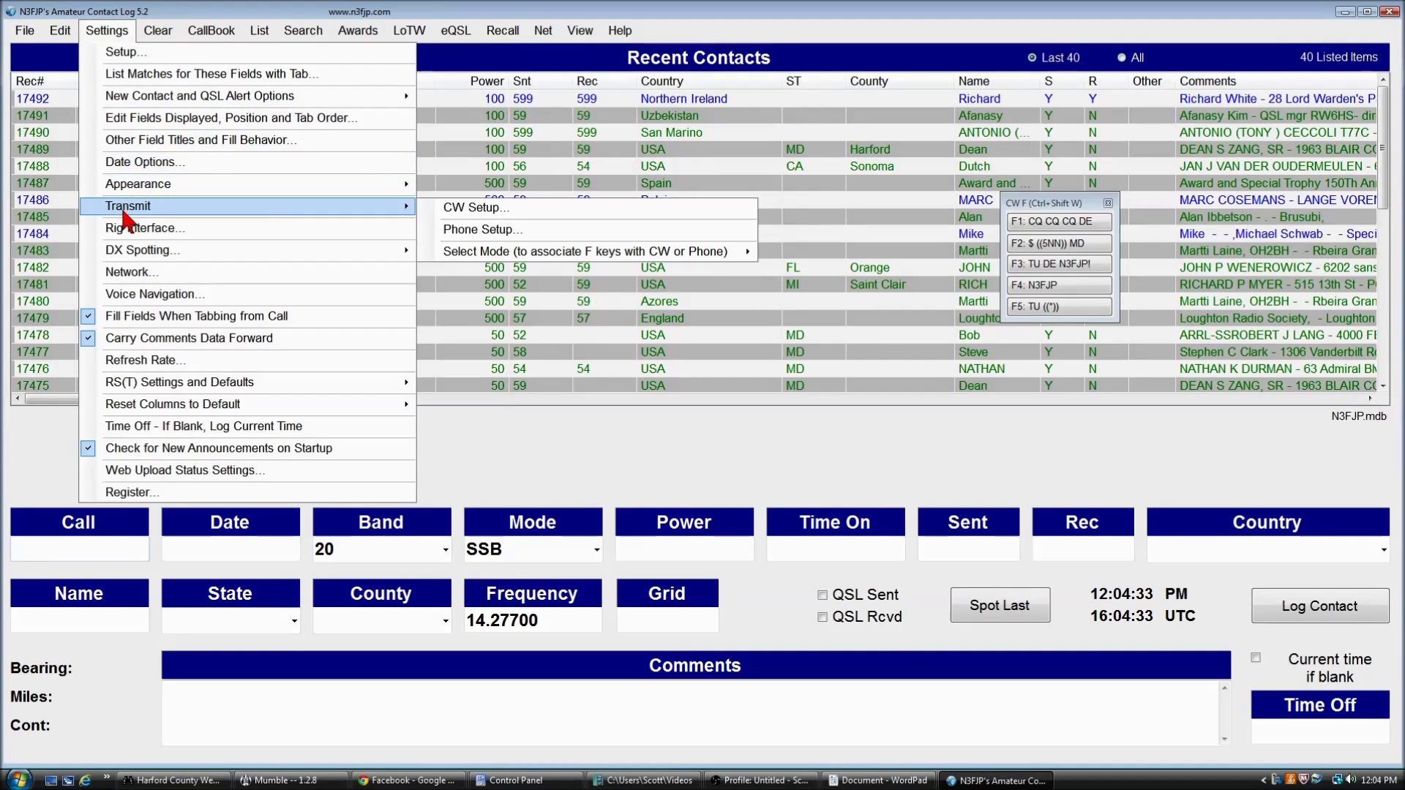
{"action": "mouse_move", "coordinate": [293, 184]}
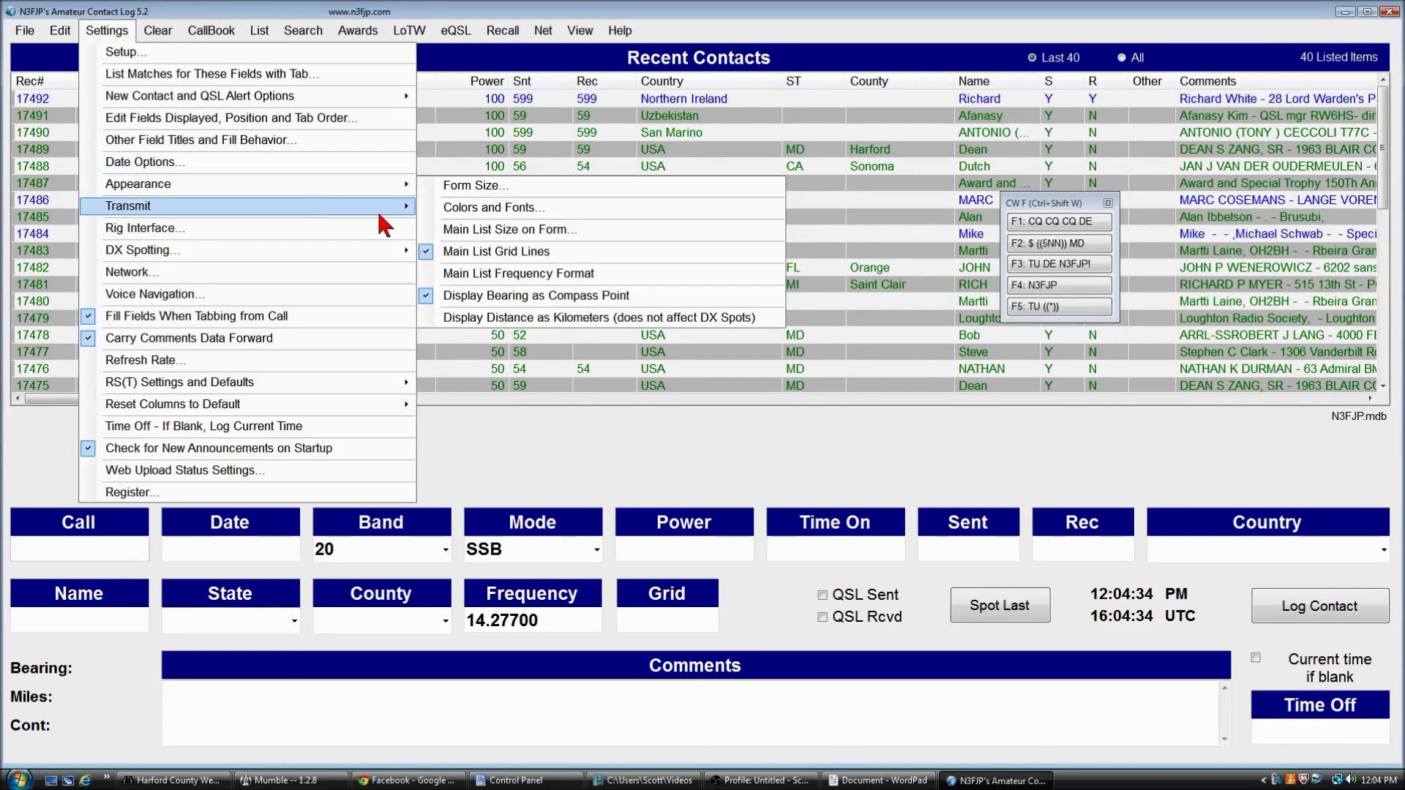
{"action": "left_click", "coordinate": [524, 230]}
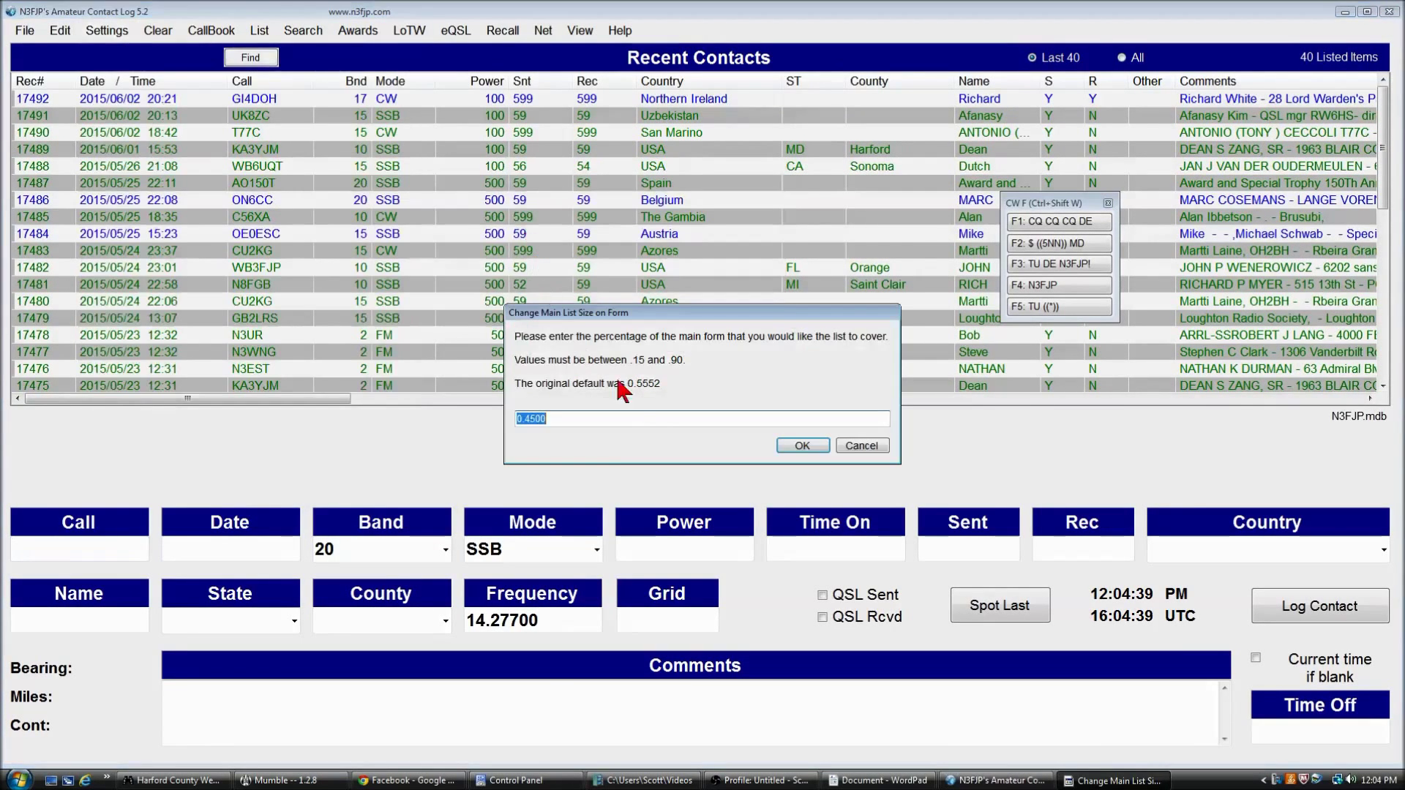
{"action": "type", "text": "0.5552"}
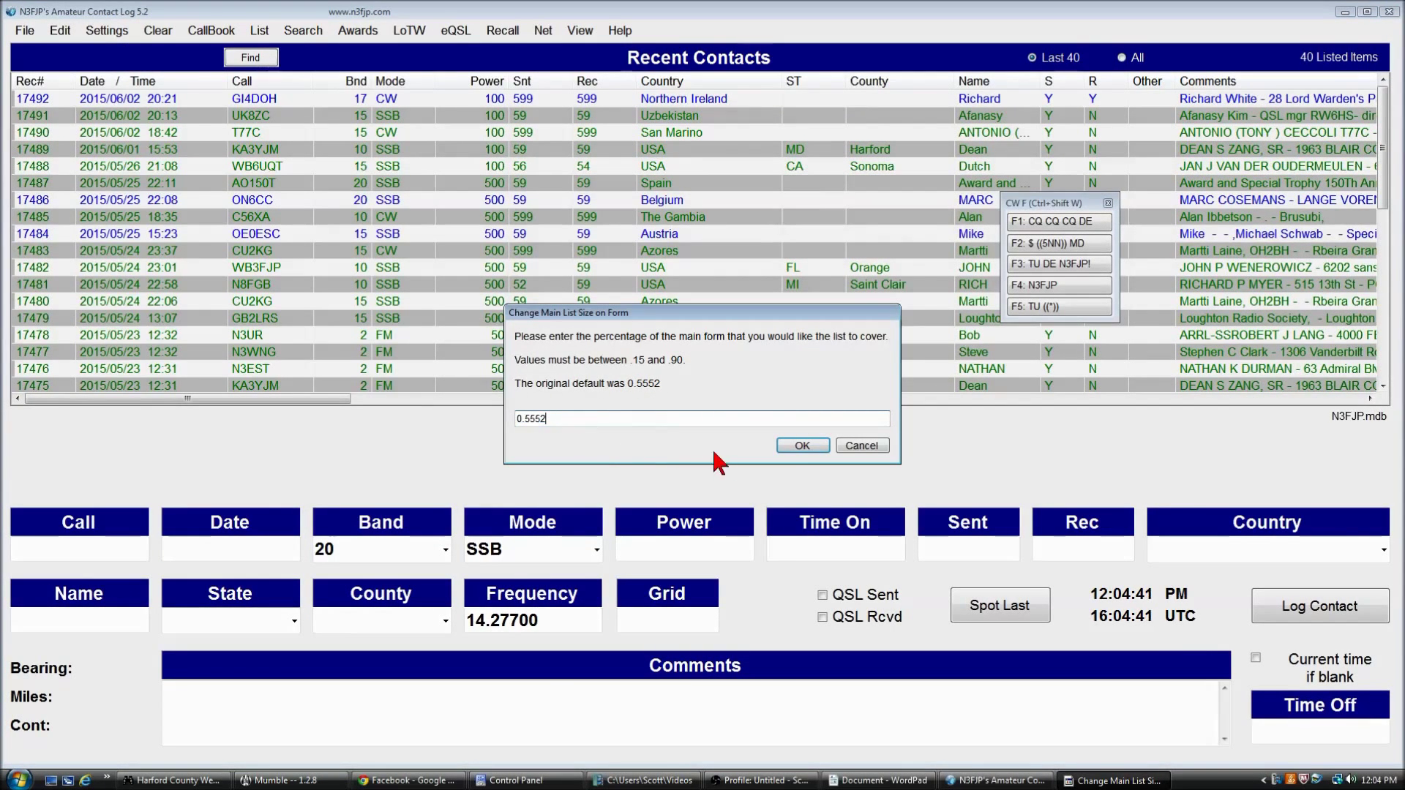
{"action": "left_click", "coordinate": [792, 442]}
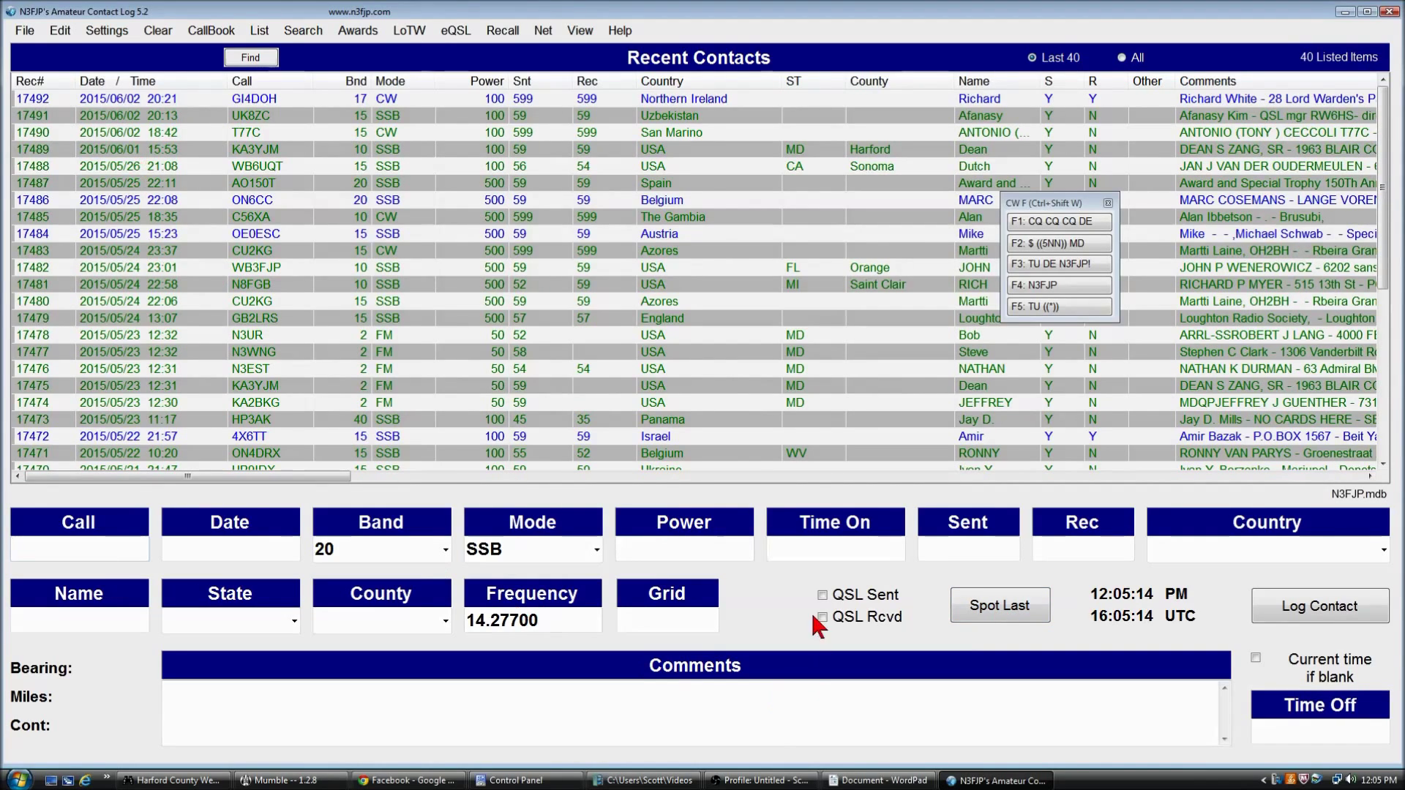
Step: Reopen the editor for displayed fields, review the rest of the available field list and close it
{"action": "left_click", "coordinate": [106, 31]}
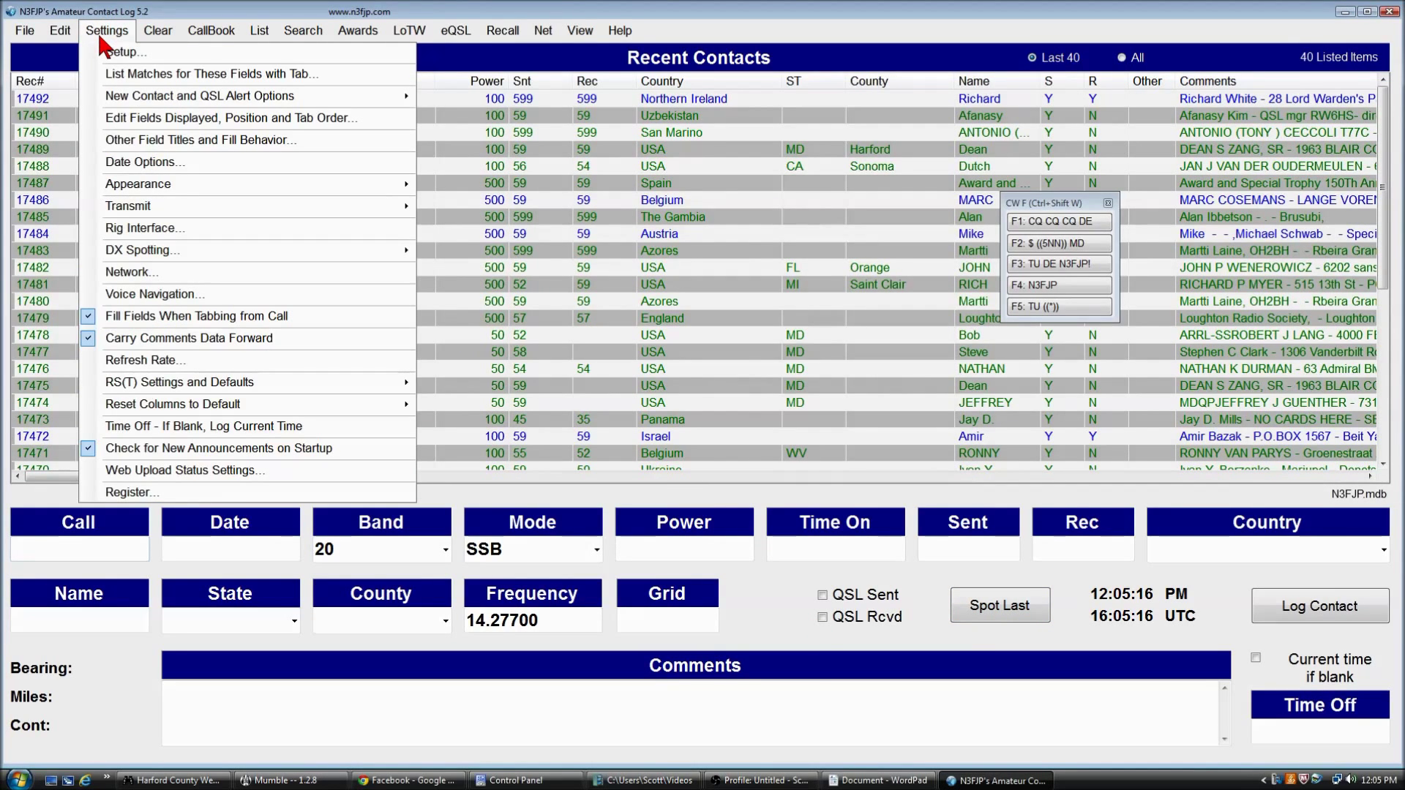
{"action": "left_click", "coordinate": [124, 118]}
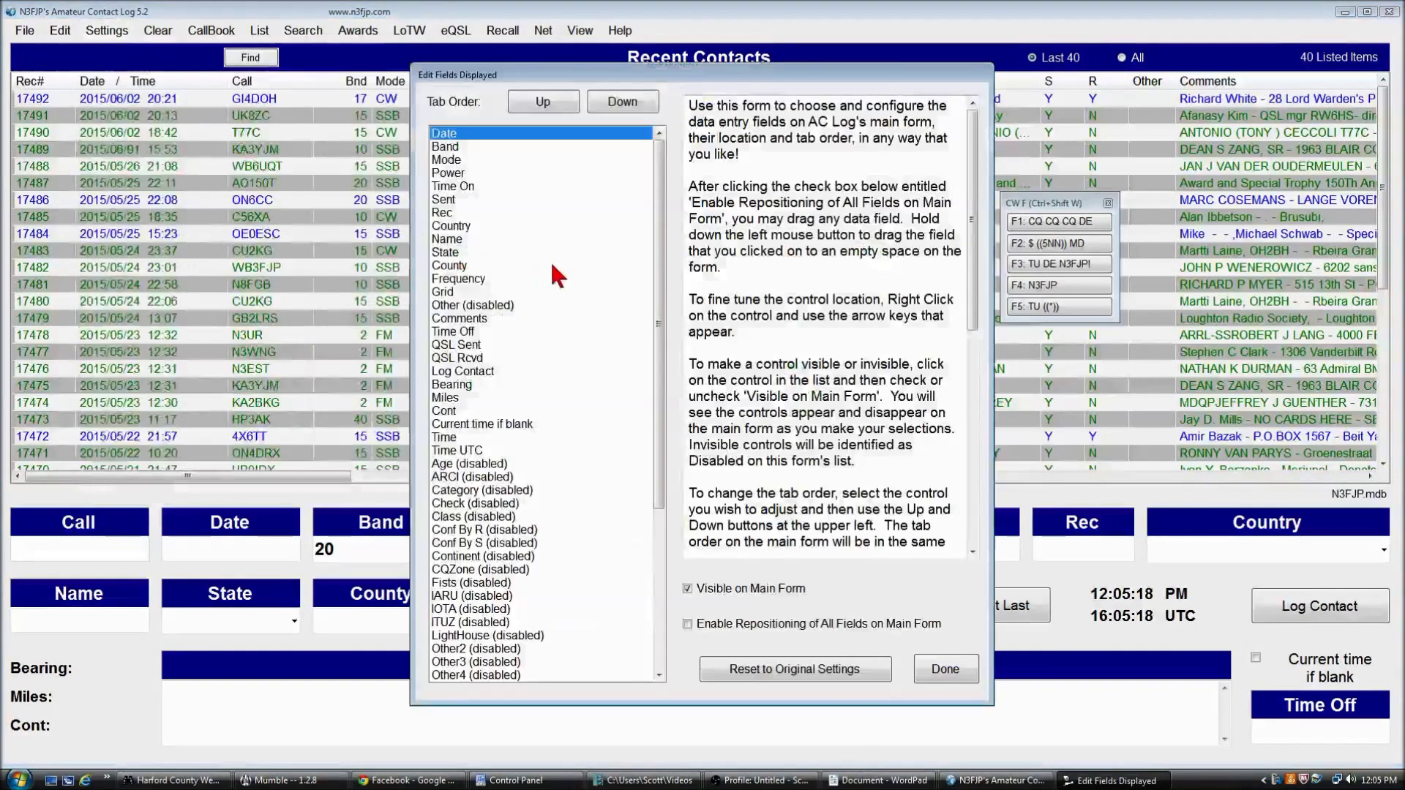
{"action": "left_click_drag", "start_coordinate": [659, 213], "coordinate": [674, 398]}
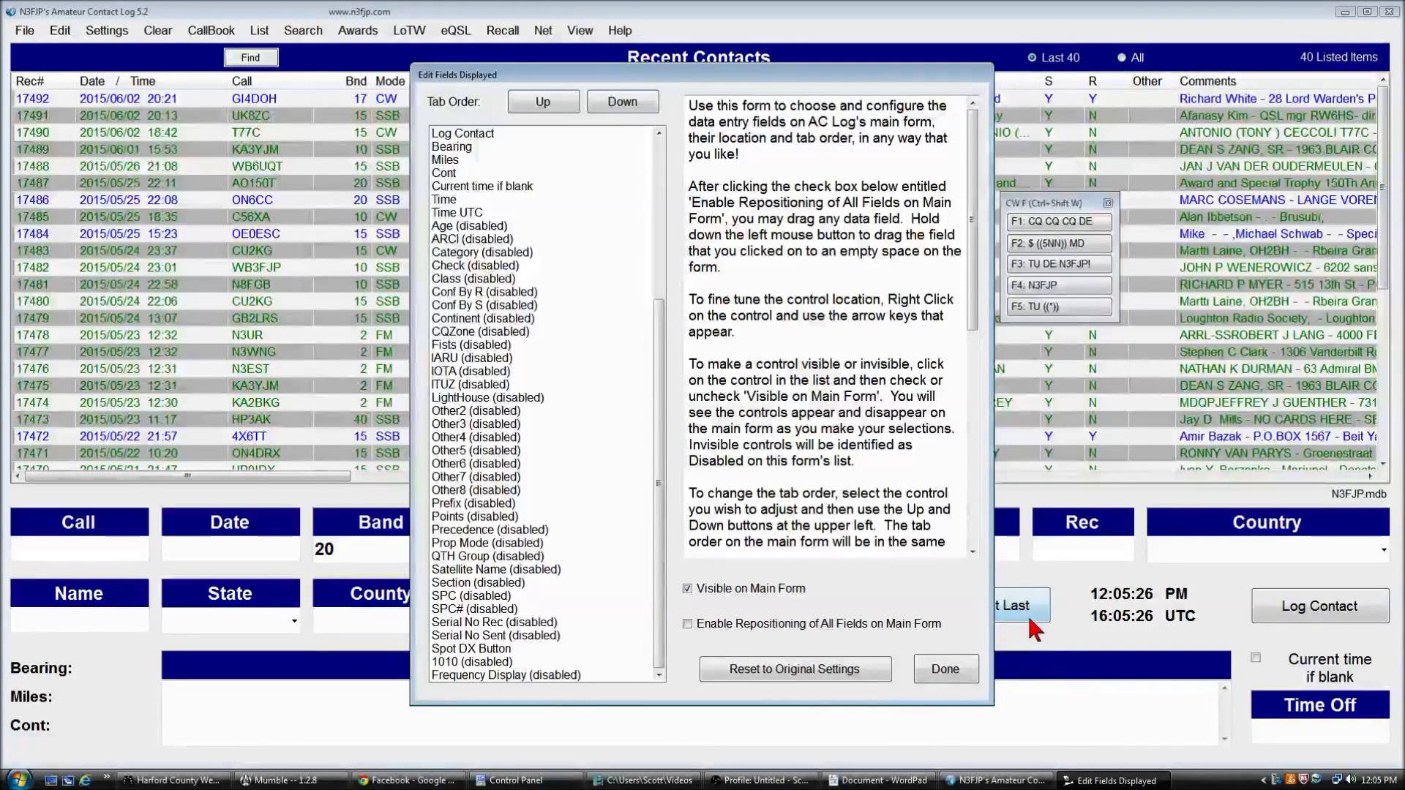
{"action": "left_click", "coordinate": [945, 669]}
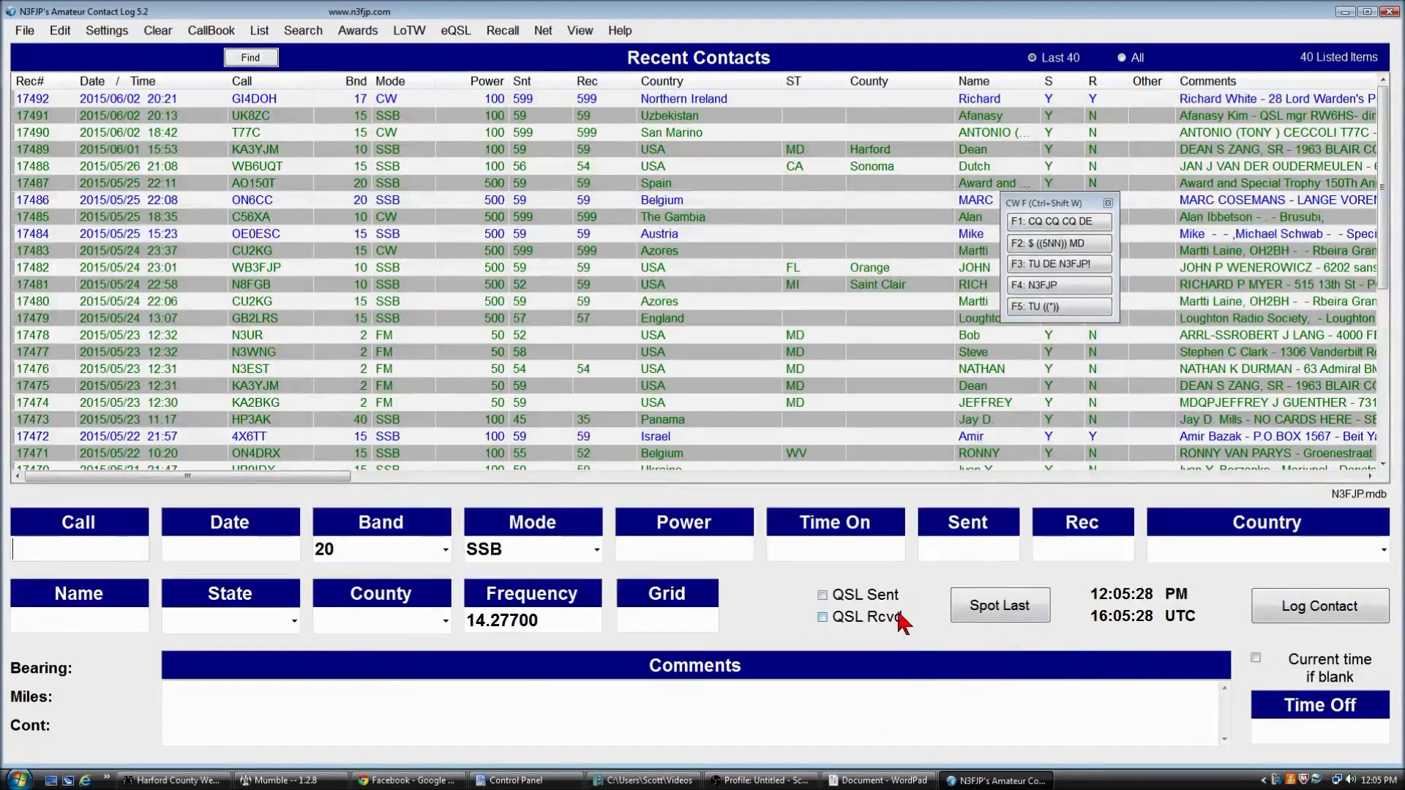